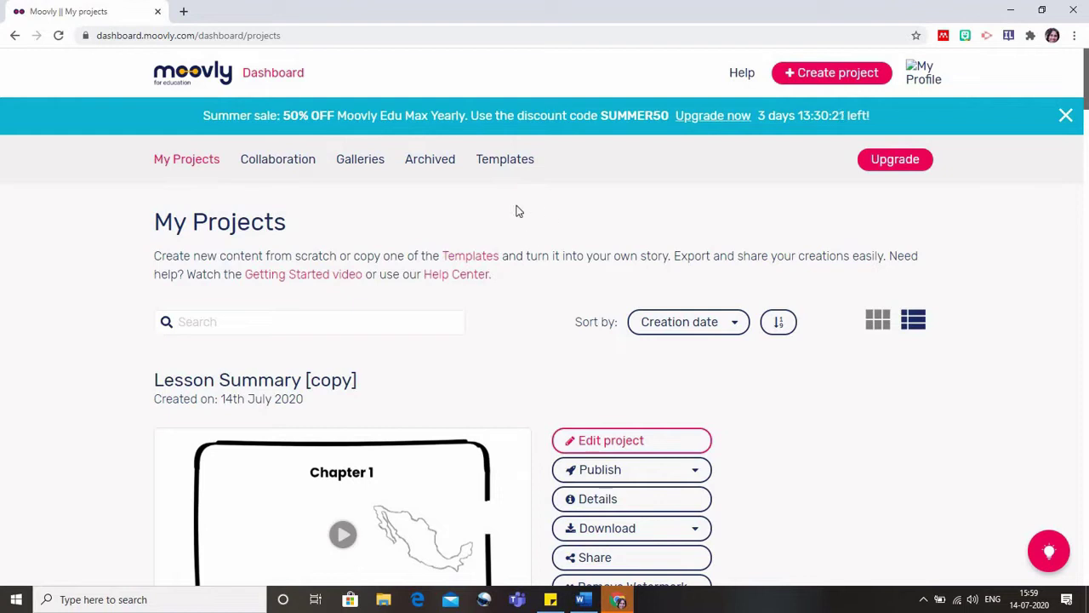
- Open the template gallery and browse down to the General Templates to find Lesson Summary
click(508, 164)
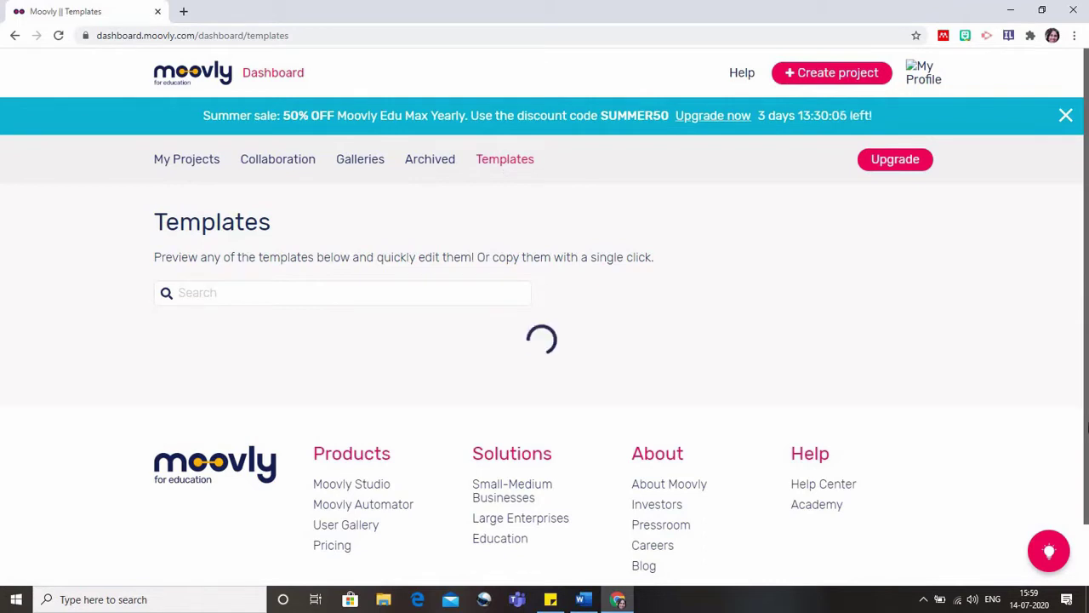
scroll(1087, 443, down, 1)
scroll(1086, 443, down, 2)
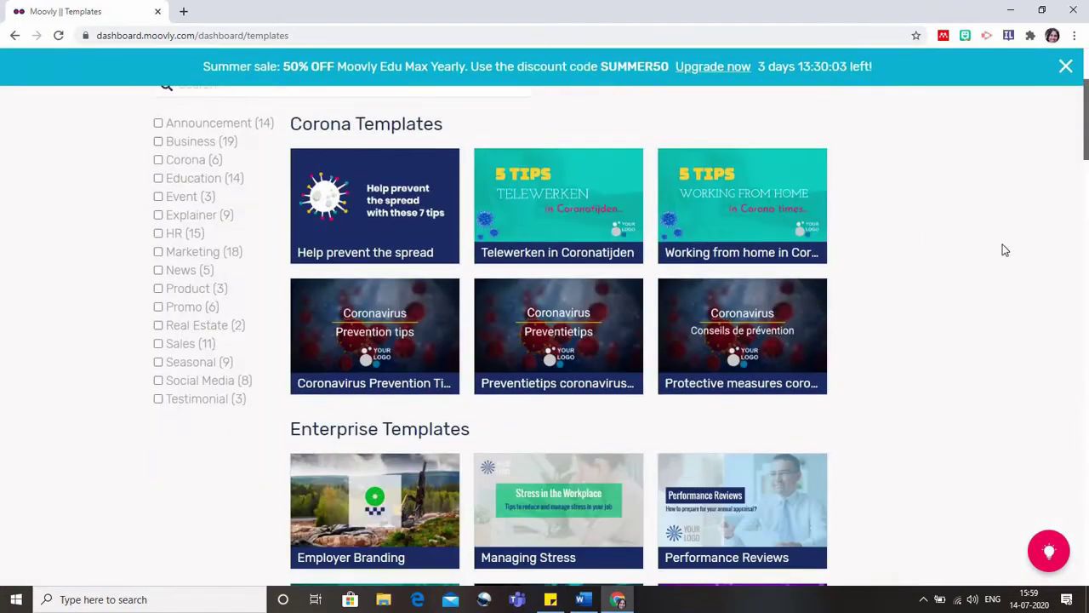
scroll(1002, 245, down, 1)
scroll(1002, 246, up, 3)
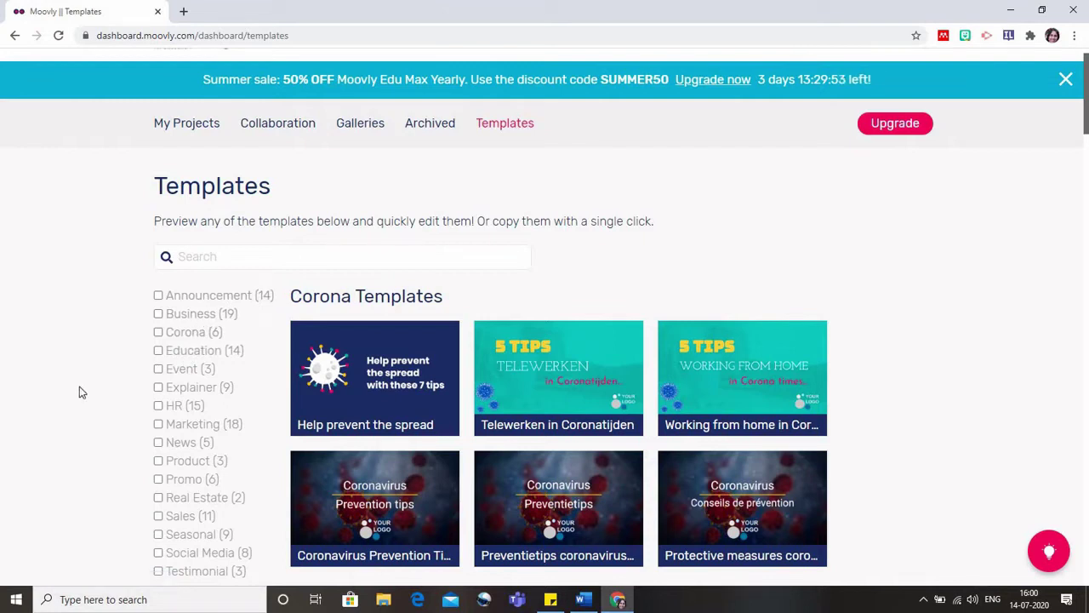
scroll(80, 388, down, 3)
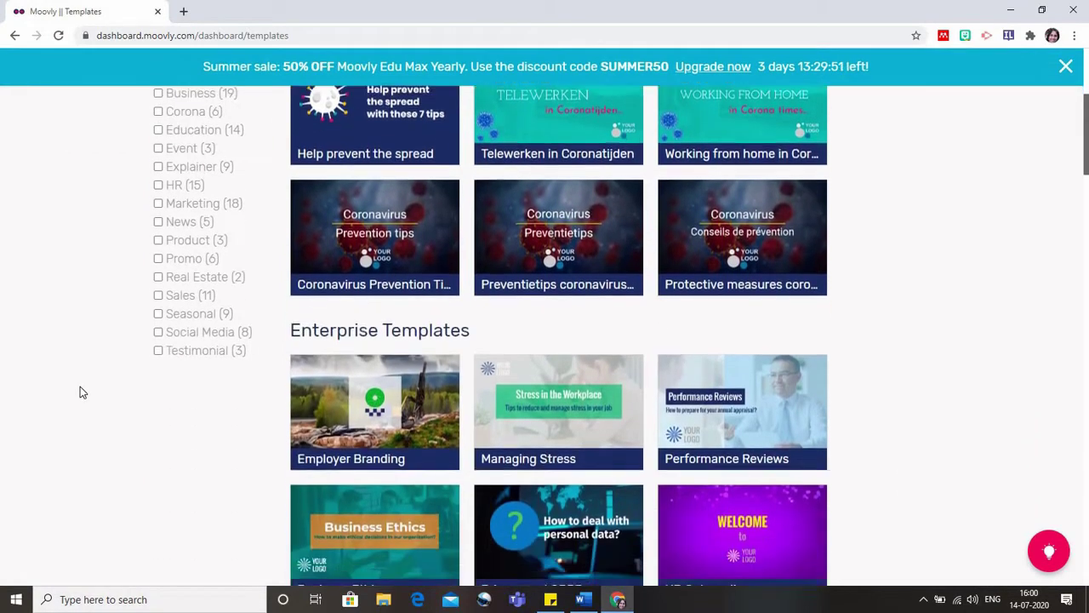
scroll(80, 393, down, 4)
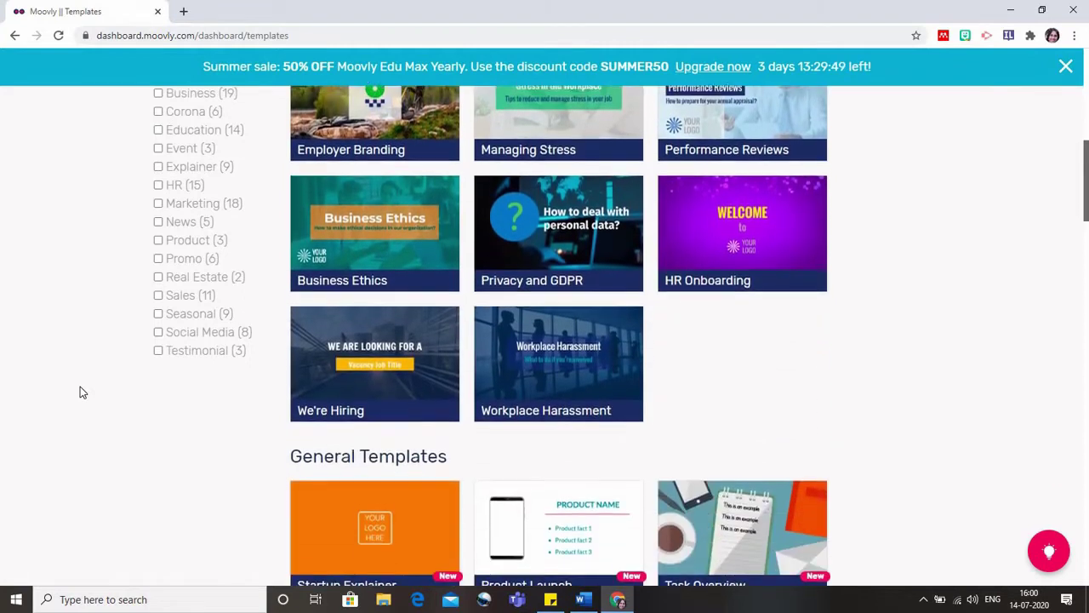
scroll(82, 393, down, 3)
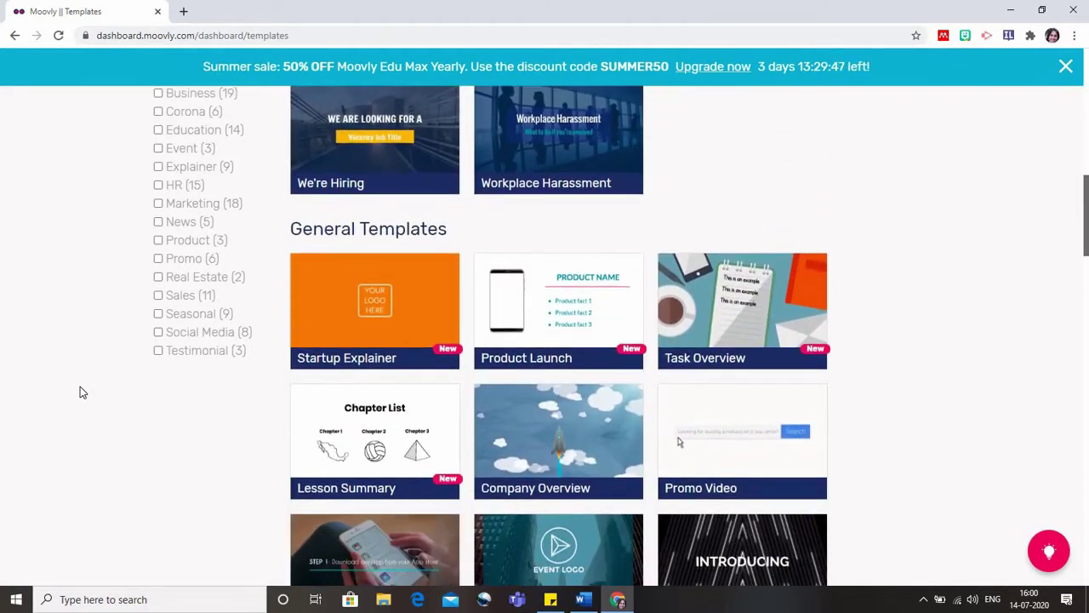
scroll(83, 393, down, 1)
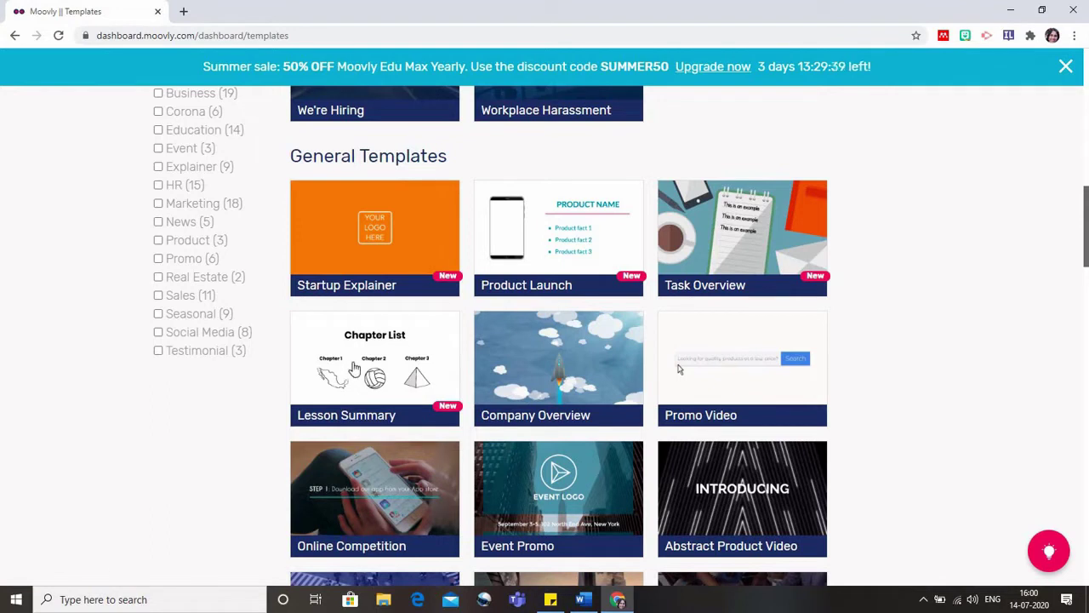
mouse_move(355, 366)
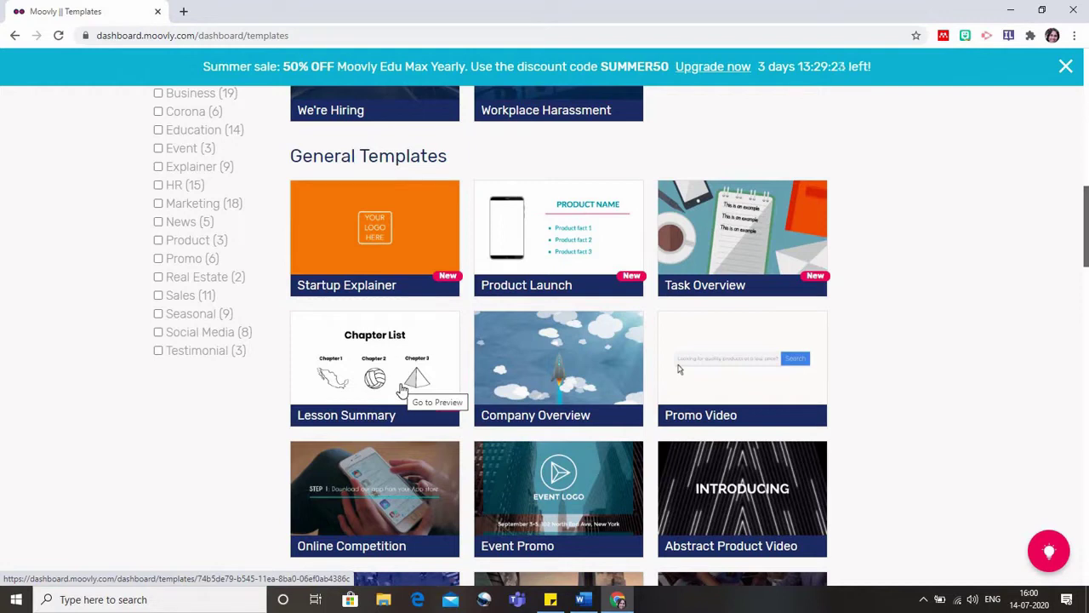
- Open the Lesson Summary template preview, mute it, and play it until pausing at 0:10
click(367, 355)
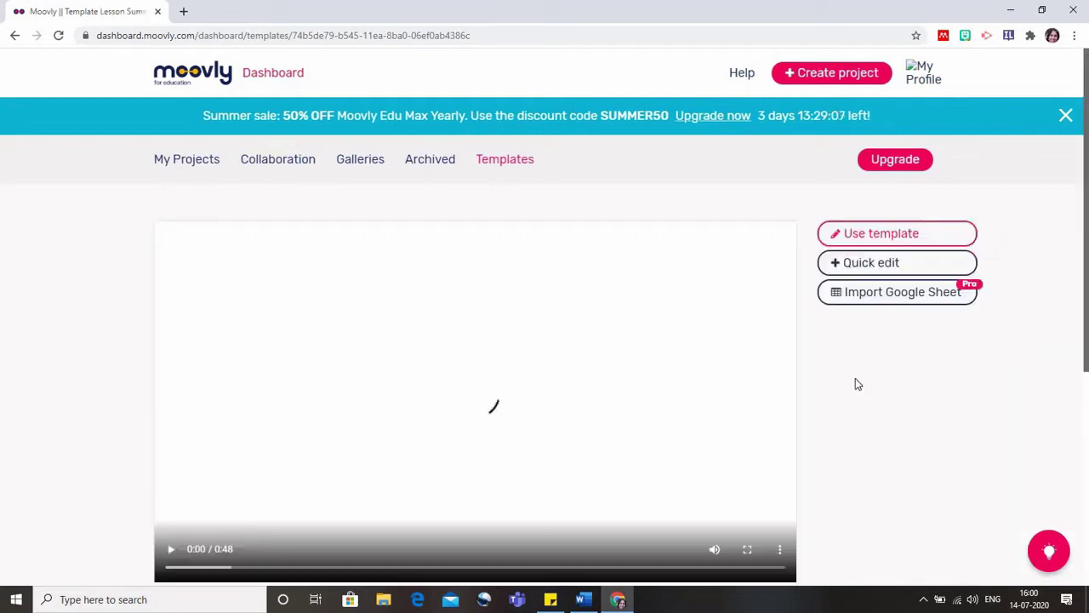
scroll(391, 511, down, 1)
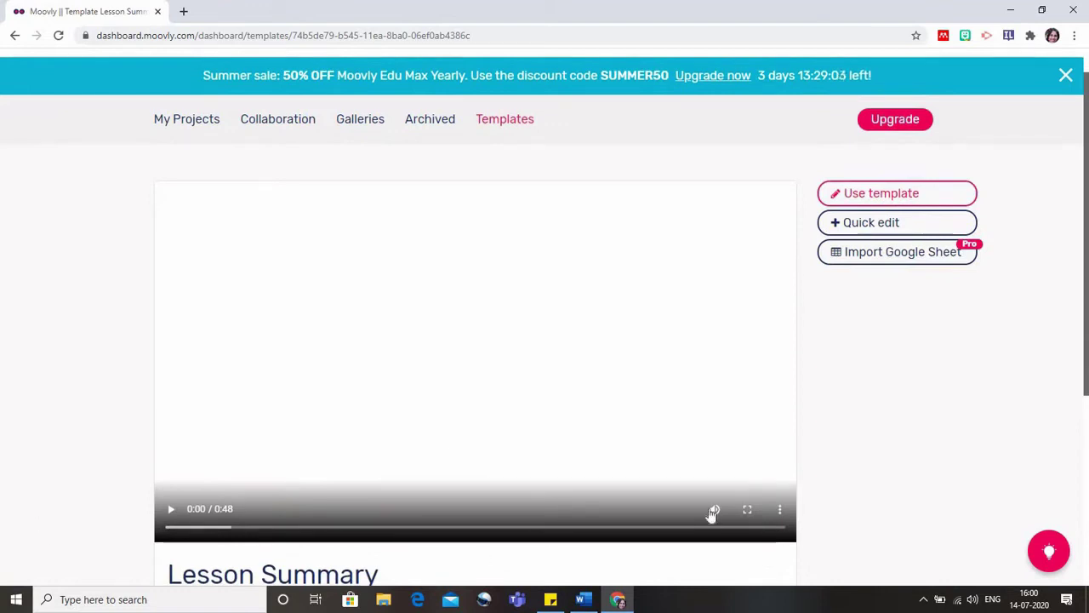
click(714, 509)
click(169, 510)
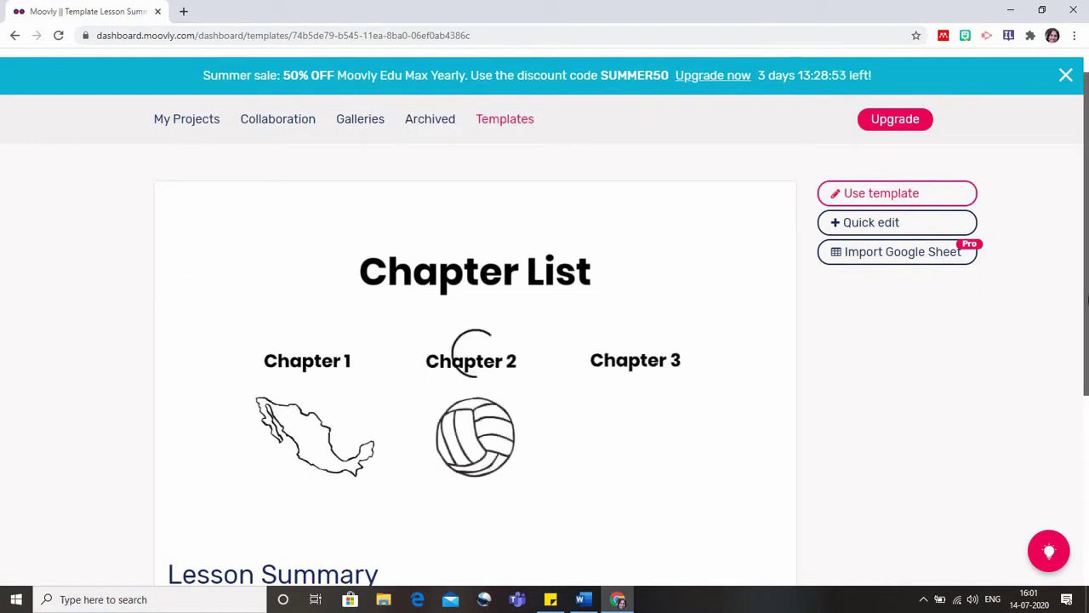
scroll(1086, 351, down, 1)
scroll(1087, 351, down, 1)
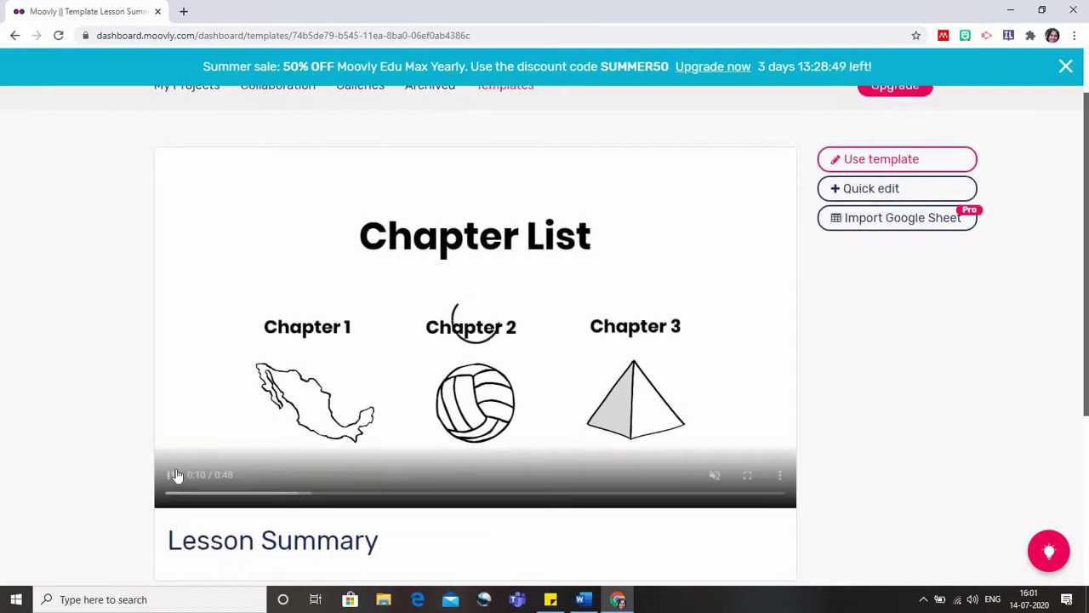
click(171, 477)
scroll(895, 327, up, 2)
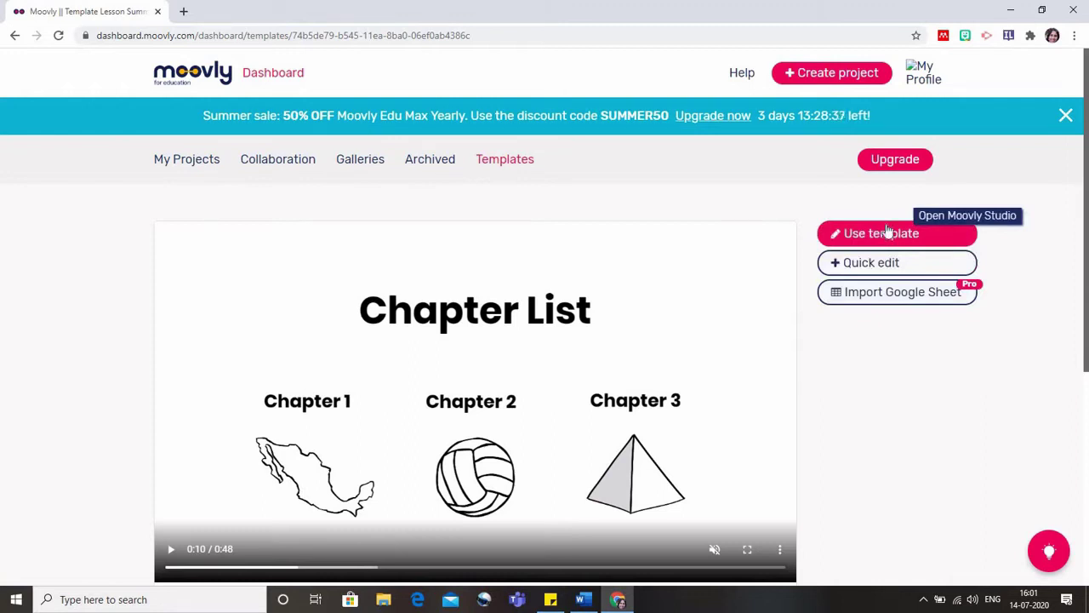
- Start a project from the Lesson Summary template and maximize the Moovly Studio window
click(886, 226)
click(885, 233)
click(874, 237)
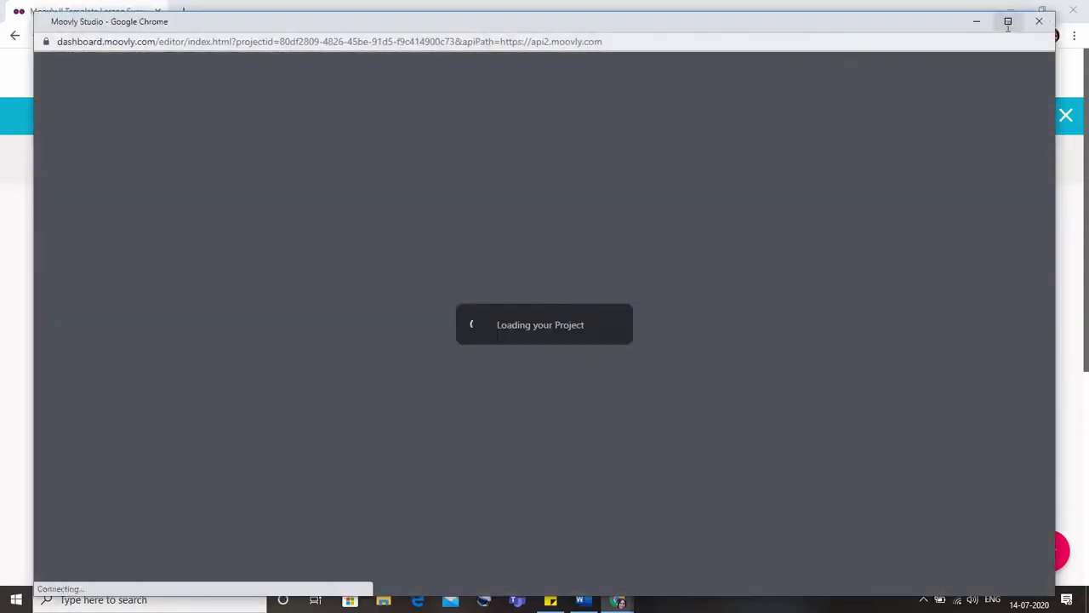
click(1007, 26)
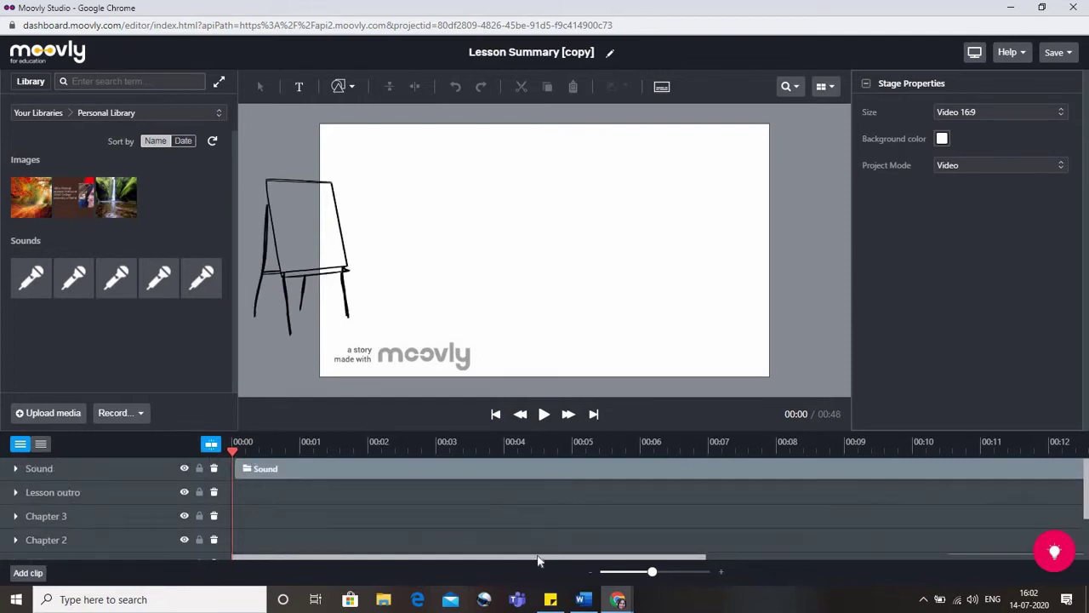
- Scroll through the timeline clips and nudge the Sound clip slightly to the right
drag(538, 560, 713, 559)
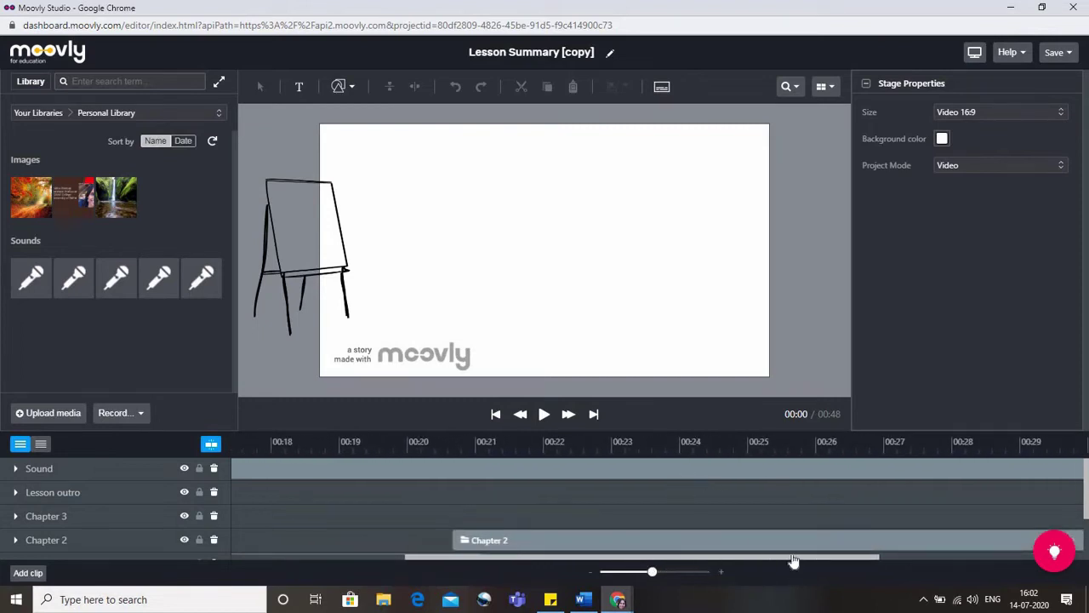
drag(834, 561, 643, 601)
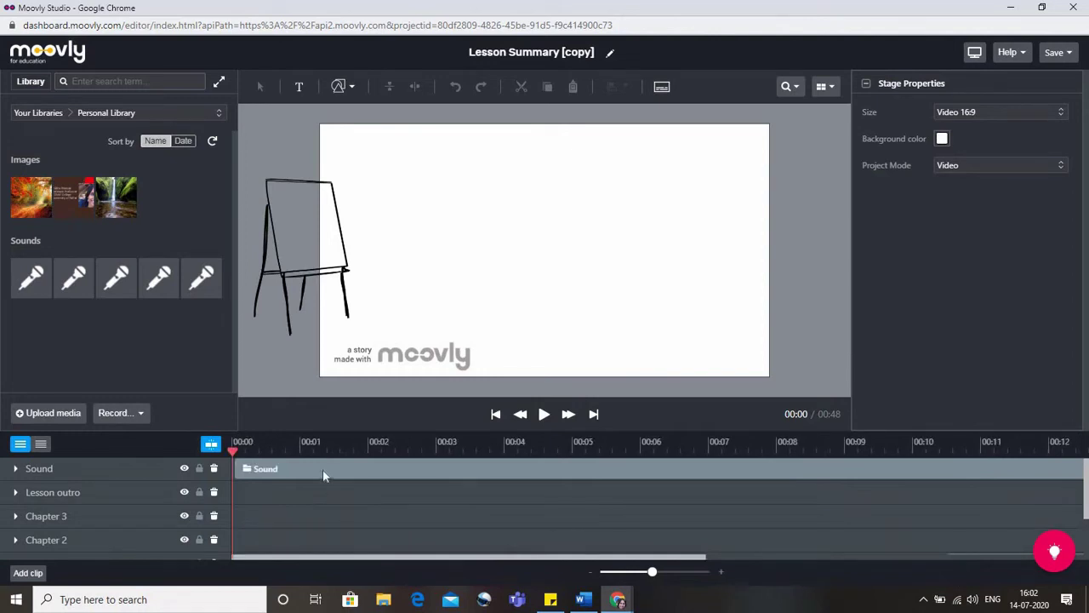
mouse_move(362, 466)
mouse_down()
mouse_move(474, 471)
mouse_move(425, 491)
mouse_move(352, 475)
mouse_up()
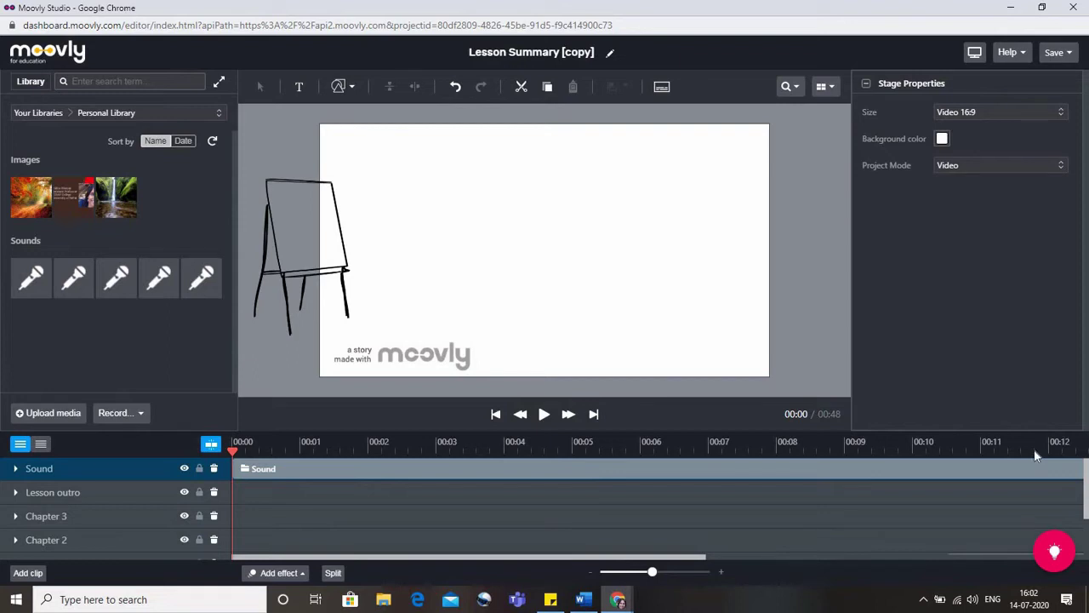
- Stop on the opening scene and change the Lesson Title text to 'Insurance'
click(543, 417)
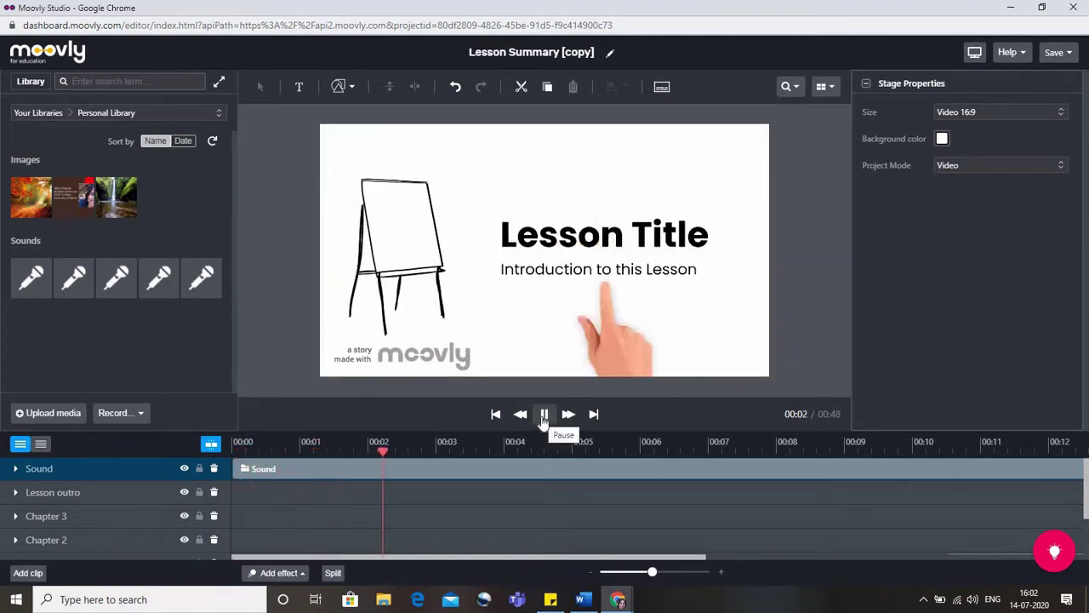
click(544, 417)
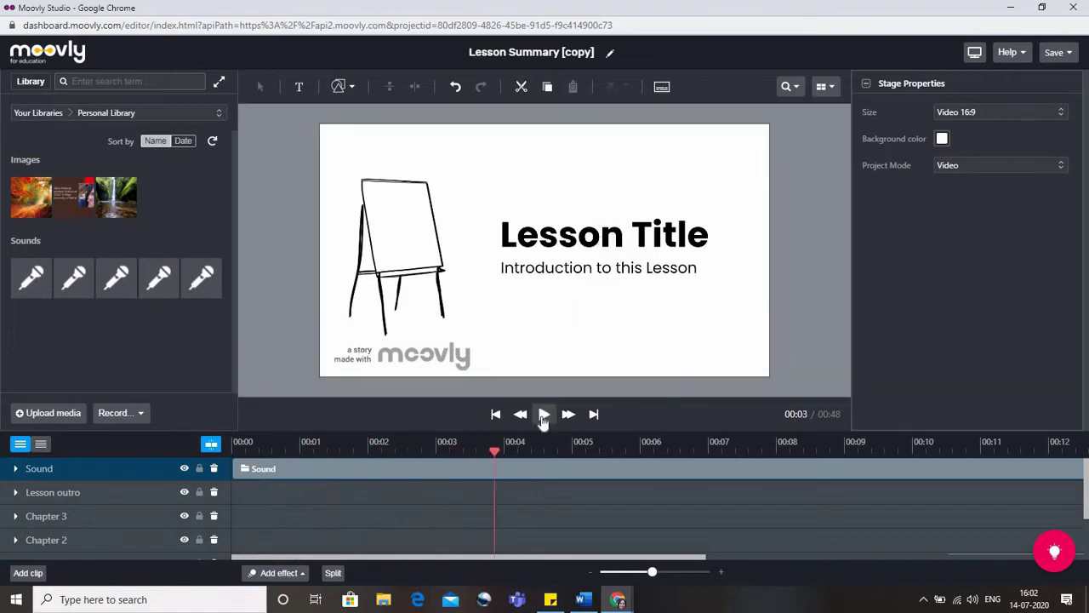
click(706, 238)
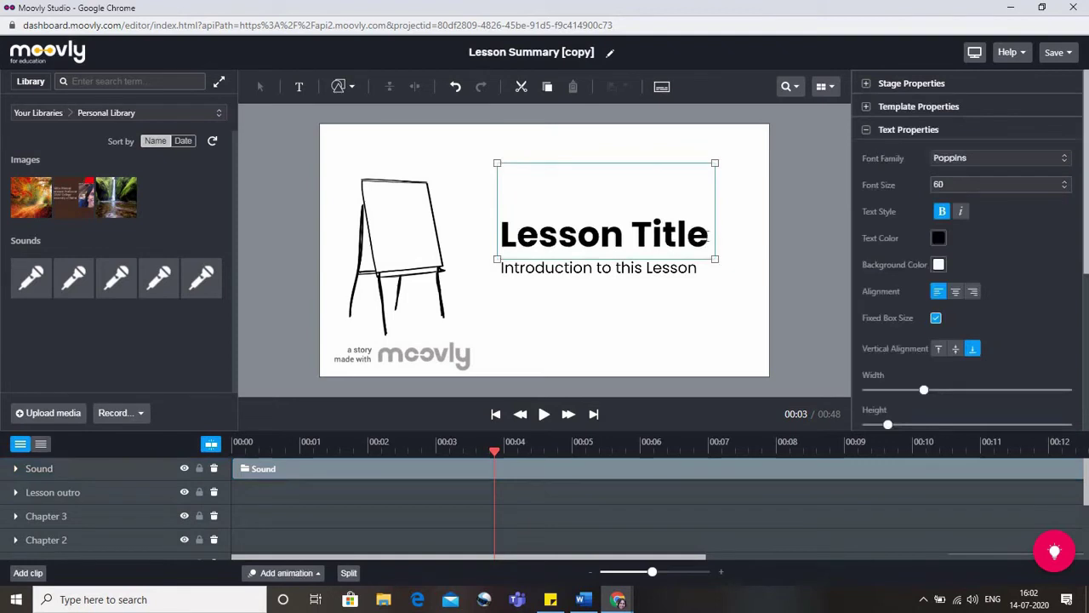
key(BackSpace)
key(BackSpace)
key(BackSpace)
key(BackSpace)
key(BackSpace)
key(BackSpace)
key(BackSpace)
key(BackSpace)
key(BackSpace)
key(BackSpace)
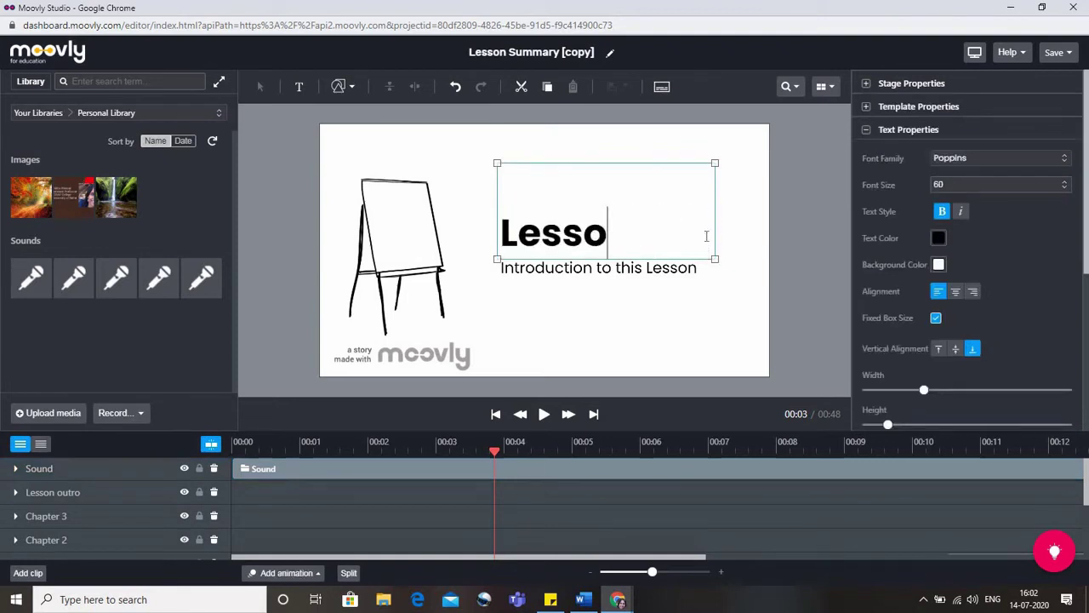
key(BackSpace)
key(BackSpace)
text(Ins)
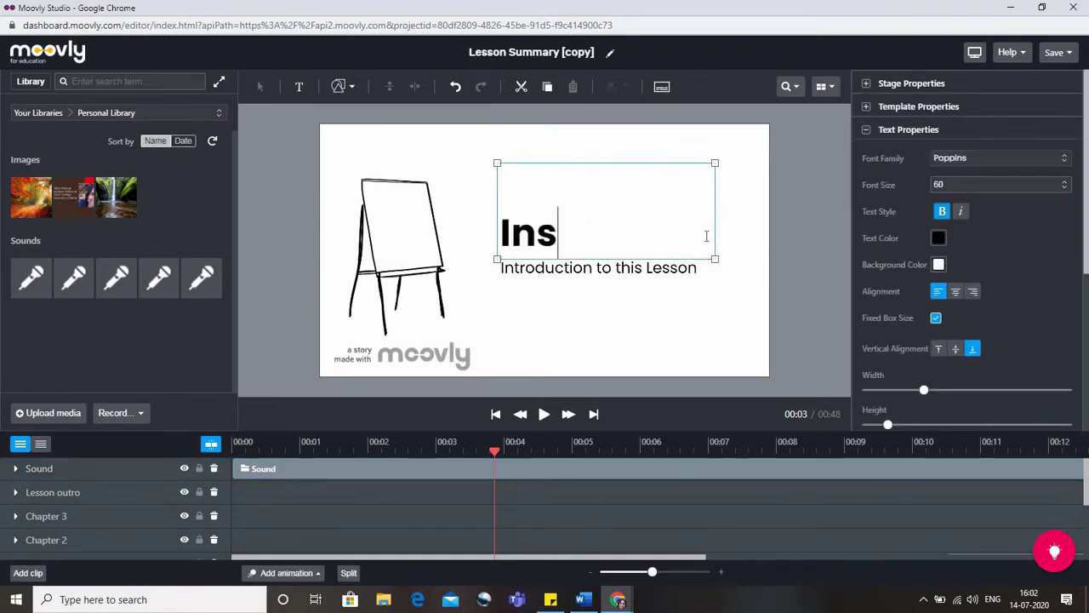
text(urance)
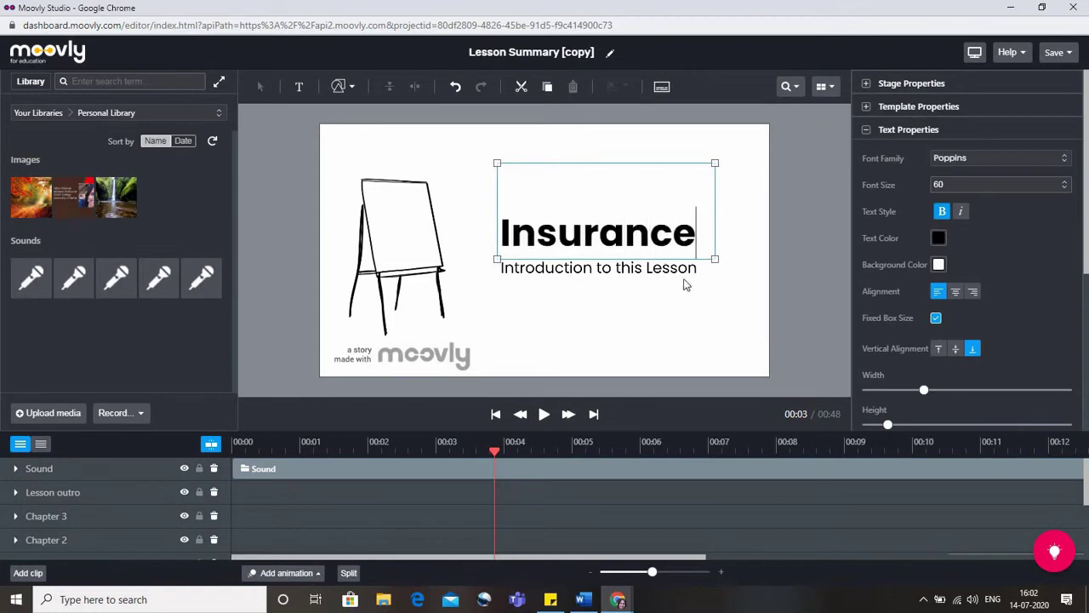
- Replace the subtitle under the title with 'Revision of Insurance'
click(690, 269)
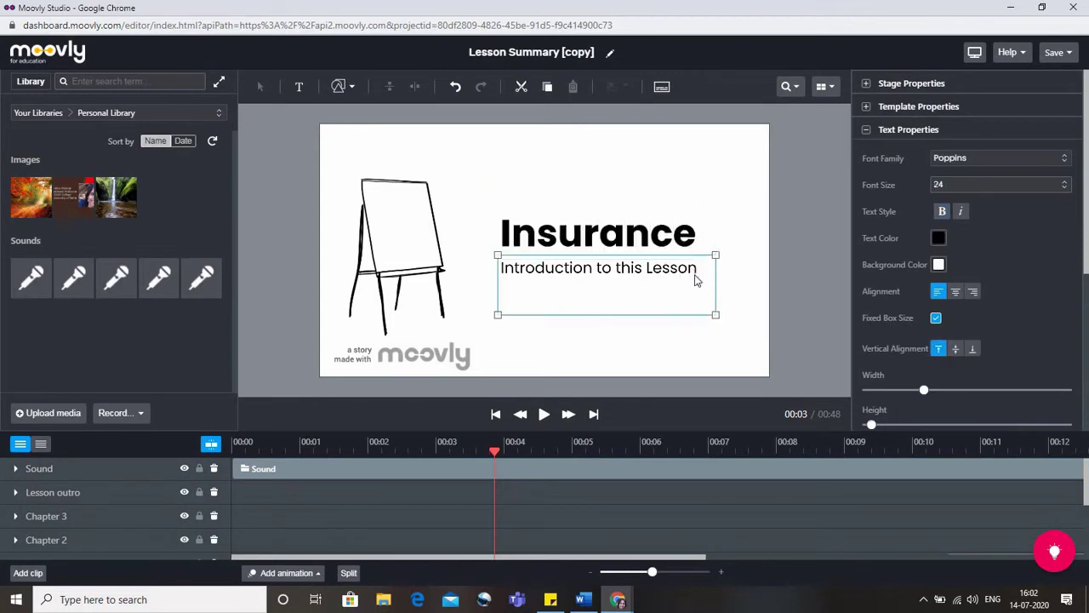
click(696, 274)
key(BackSpace)
key(BackSpace)
key(BackSpace)
key(BackSpace)
key(BackSpace)
key(BackSpace)
key(BackSpace)
key(BackSpace)
key(BackSpace)
key(BackSpace)
key(BackSpace)
key(BackSpace)
key(BackSpace)
key(BackSpace)
key(BackSpace)
key(BackSpace)
key(BackSpace)
key(BackSpace)
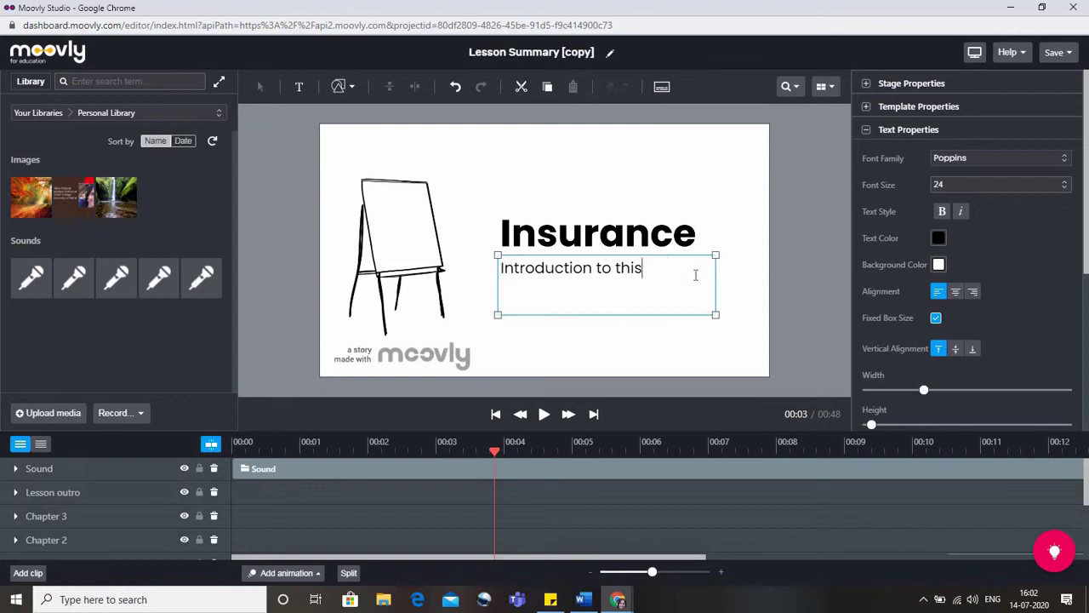
key(BackSpace)
key(BackSpace)
key(BackSpace)
key(BackSpace)
key(BackSpace)
key(BackSpace)
key(BackSpace)
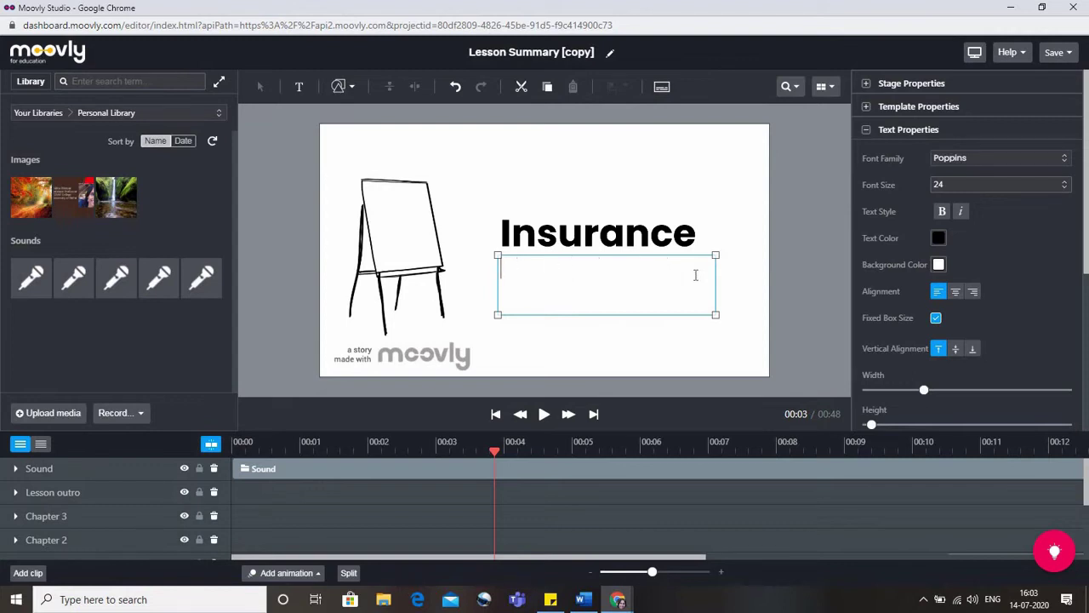
text(Recap)
key(BackSpace)
key(BackSpace)
text(evision o)
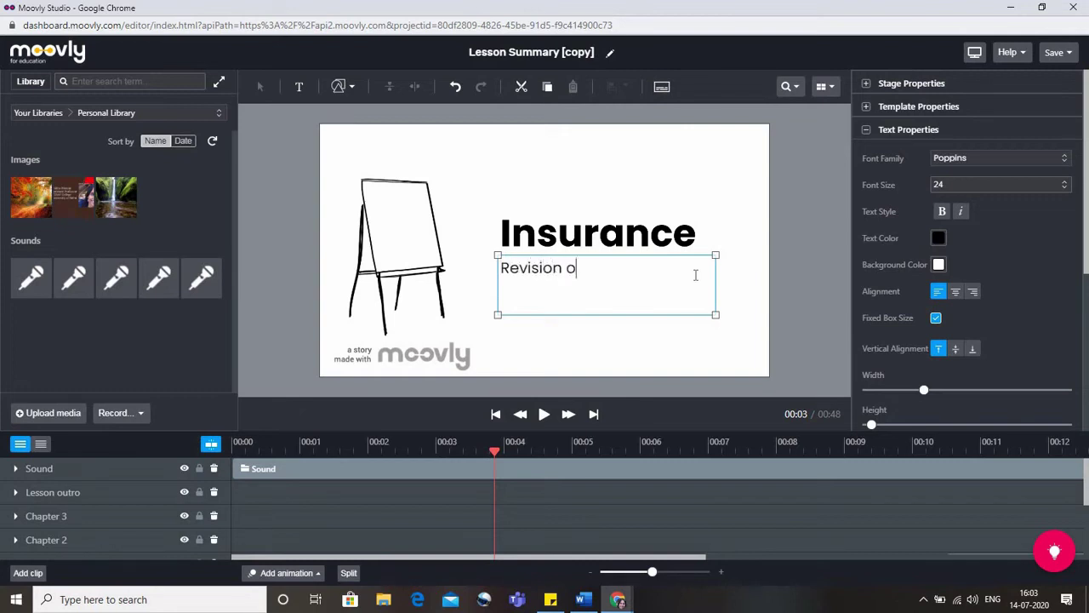
text(f Insurance)
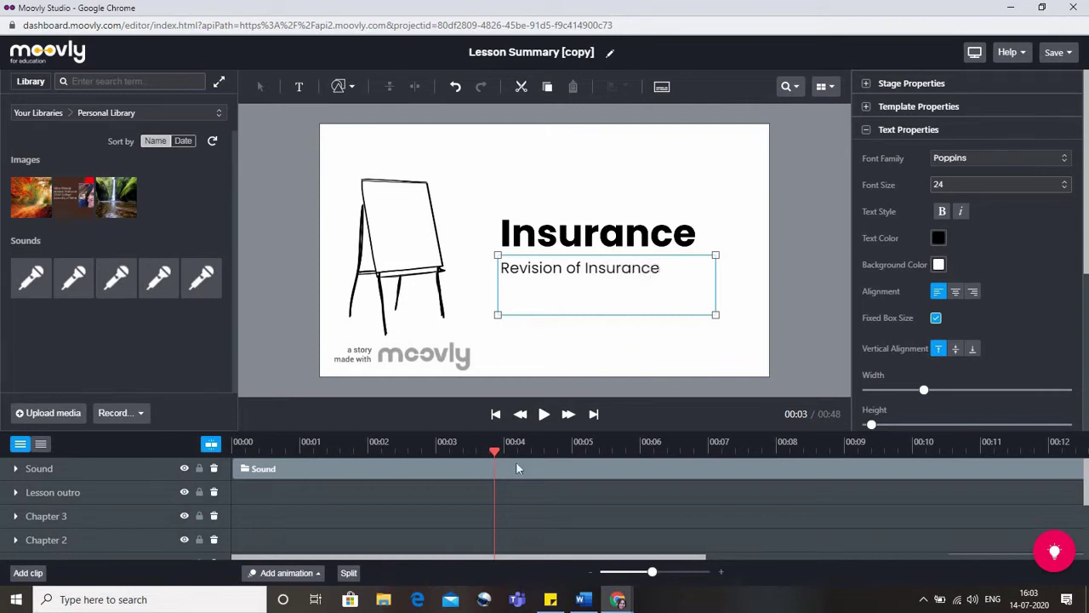
- Pause on the Chapter List scene and retitle its heading 'Insurance'
click(544, 414)
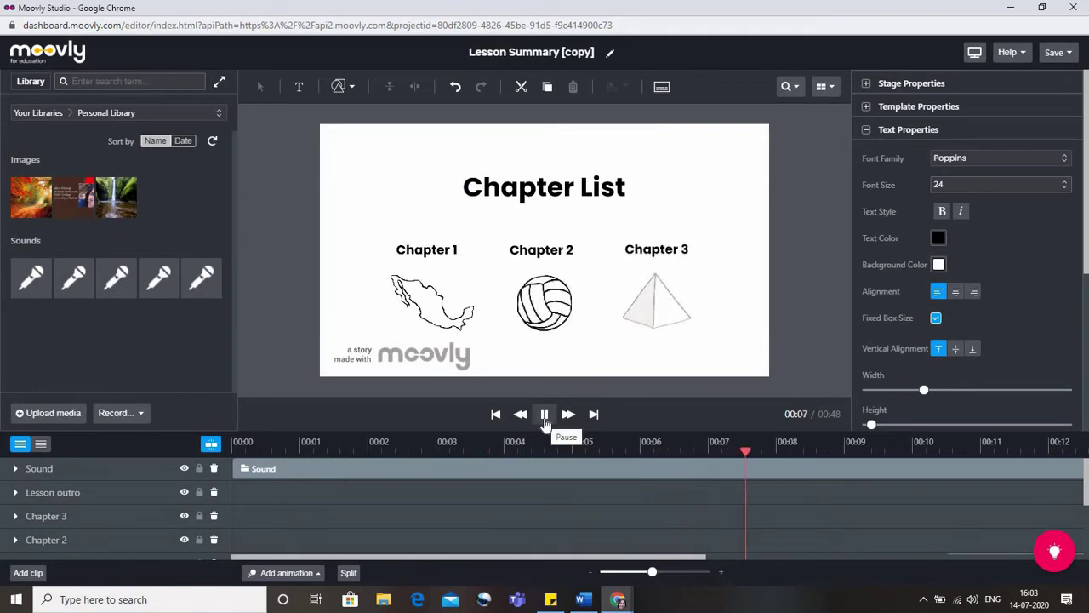
click(544, 417)
click(621, 183)
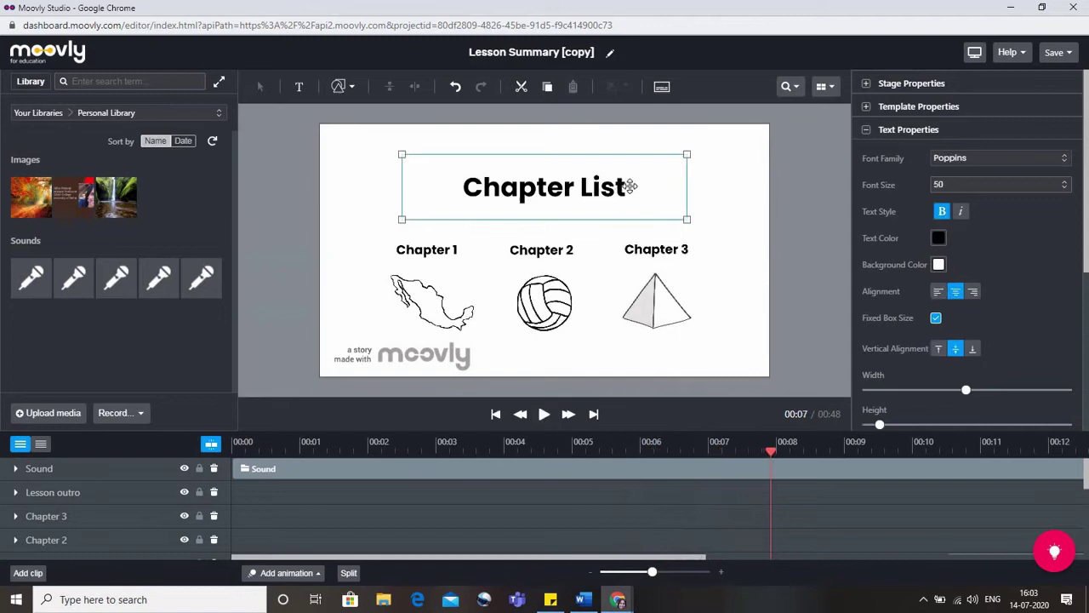
double_click(631, 188)
key(Delete)
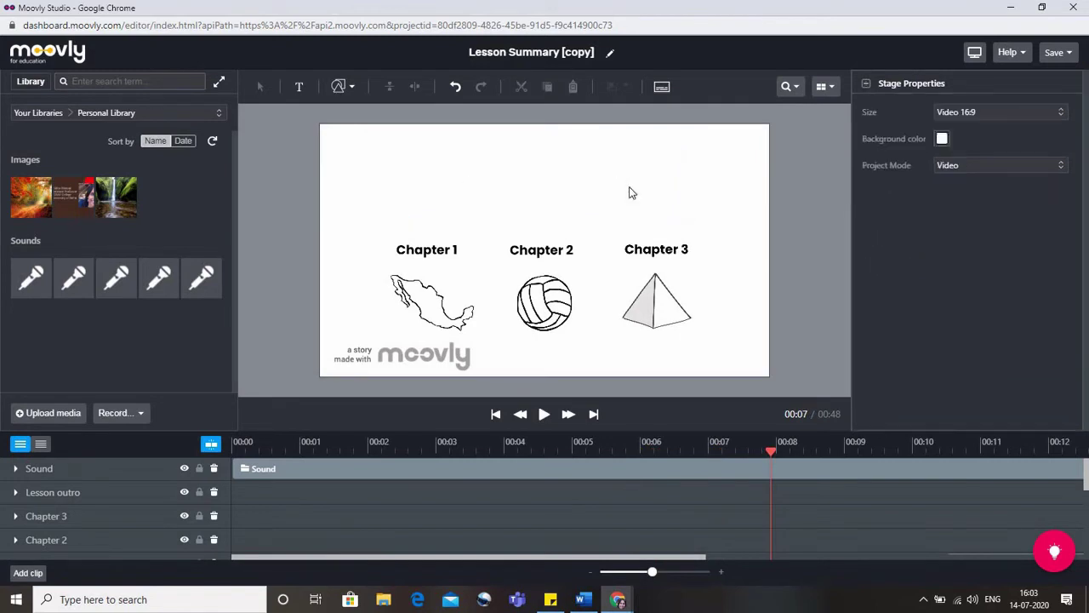
key(ctrl+z)
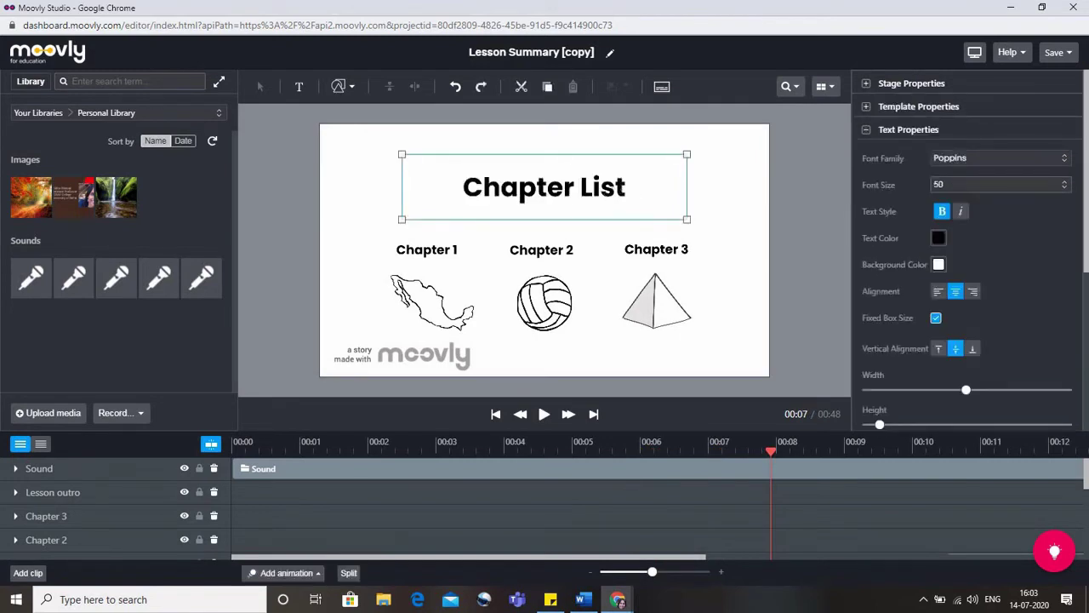
key(BackSpace)
key(BackSpace)
key(BackSpace)
key(BackSpace)
key(BackSpace)
key(BackSpace)
key(BackSpace)
key(BackSpace)
key(BackSpace)
key(BackSpace)
key(BackSpace)
key(BackSpace)
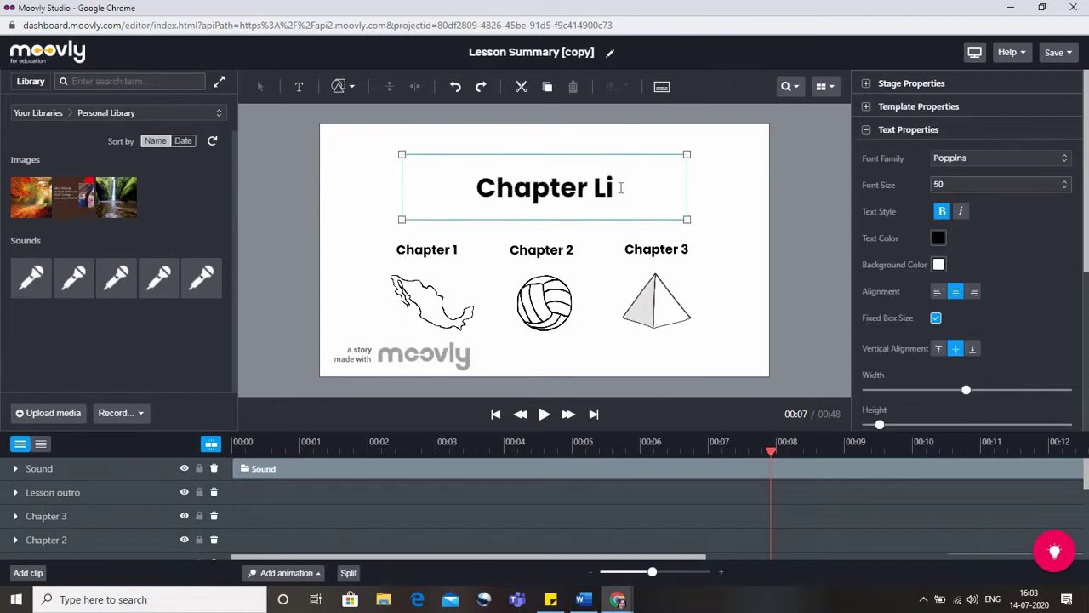
text(Insurance)
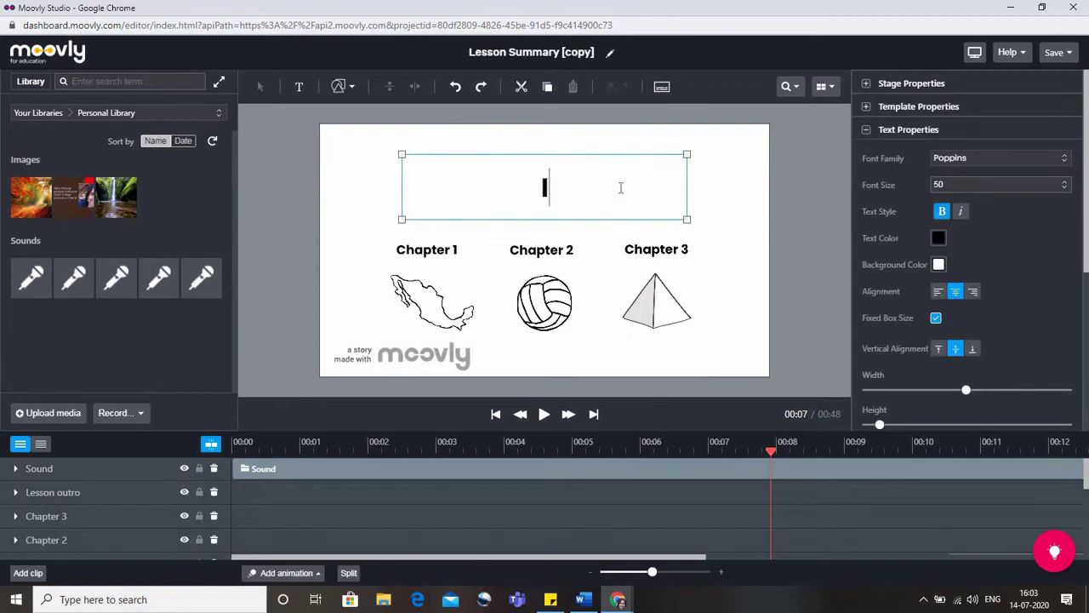
- Rename the three chapter labels to Life, General and Reinsurance
click(447, 252)
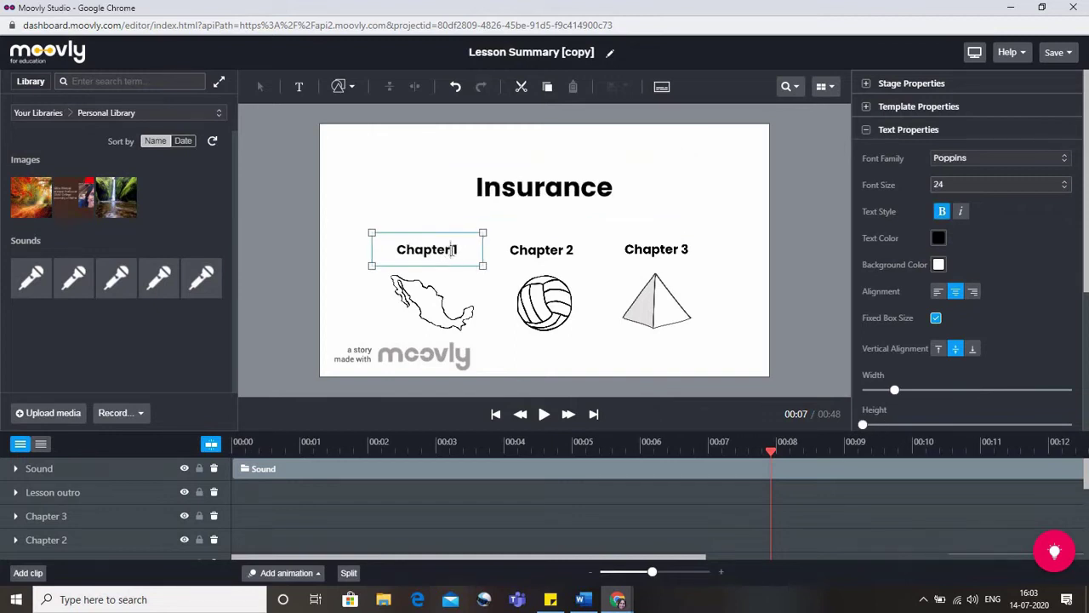
key(BackSpace)
key(BackSpace)
key(BackSpace)
key(BackSpace)
key(BackSpace)
key(BackSpace)
key(BackSpace)
key(BackSpace)
key(BackSpace)
text(Life)
click(560, 253)
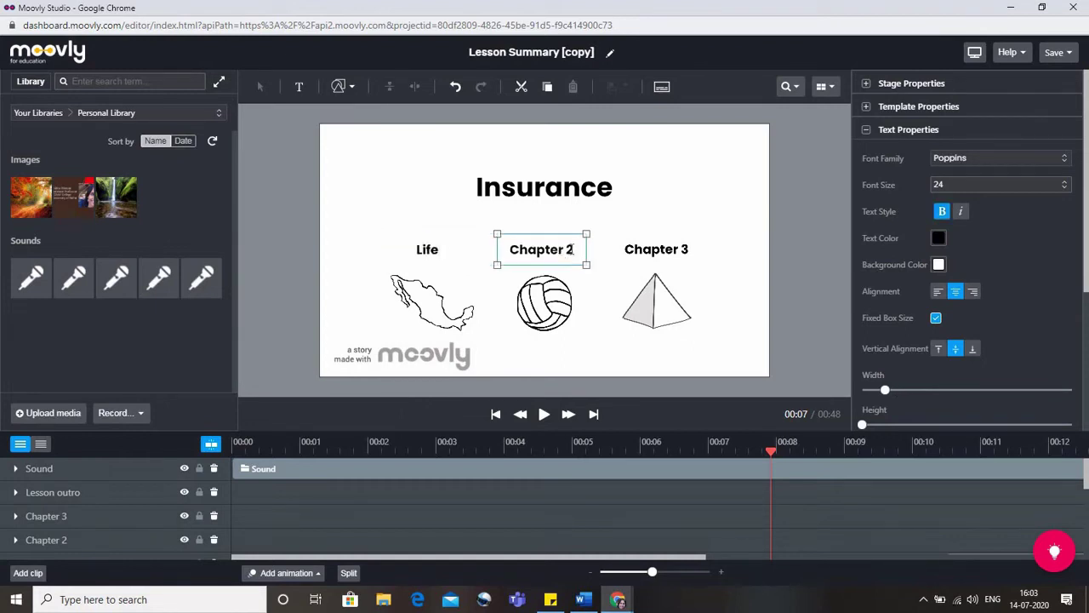
key(BackSpace)
key(BackSpace)
key(BackSpace)
key(BackSpace)
key(BackSpace)
key(BackSpace)
key(BackSpace)
key(BackSpace)
key(BackSpace)
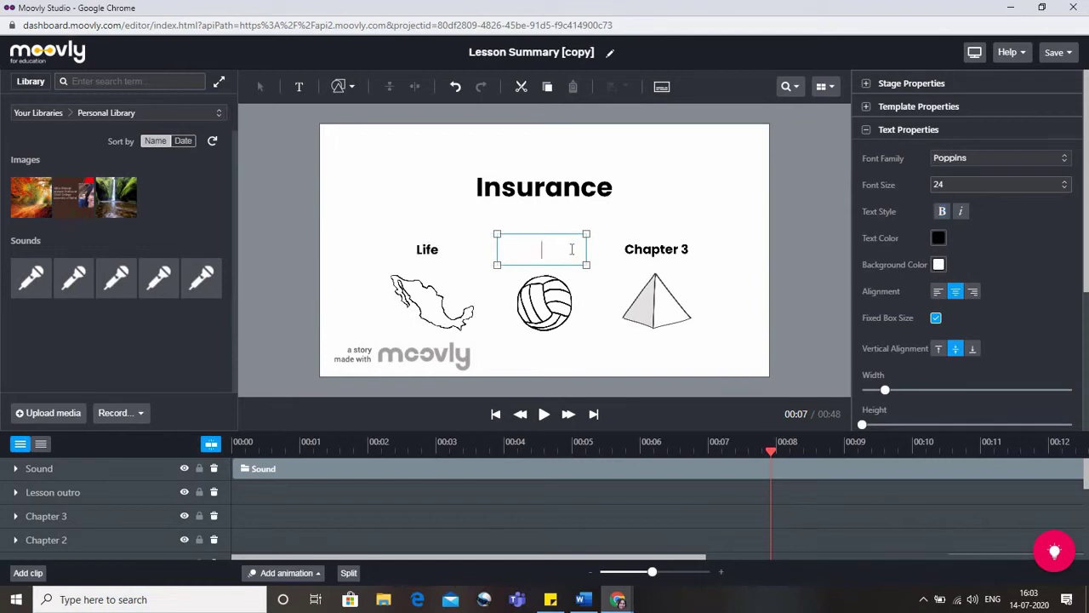
text(General)
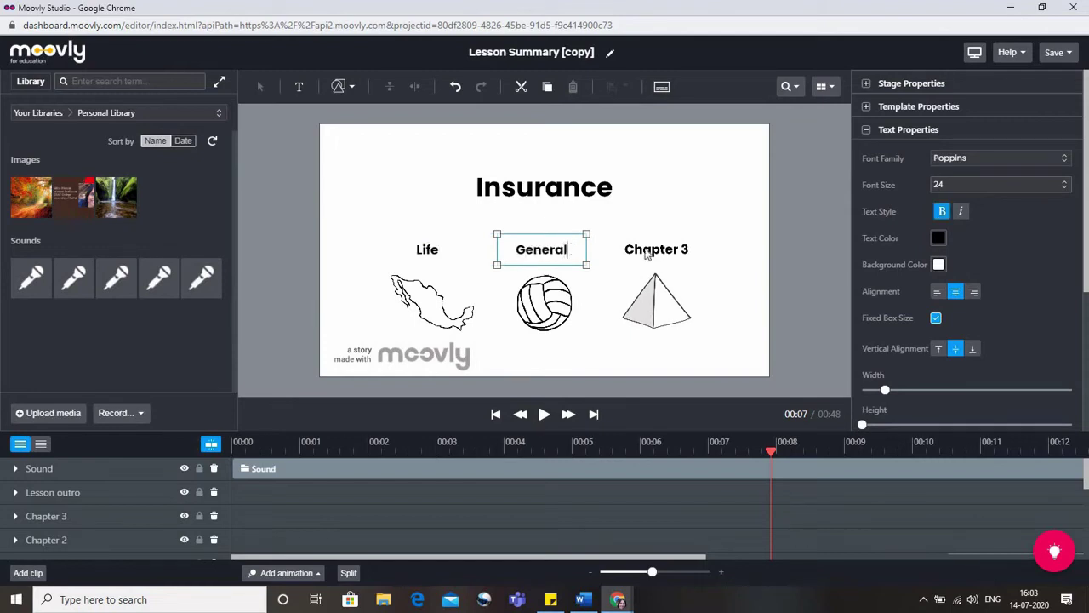
click(648, 254)
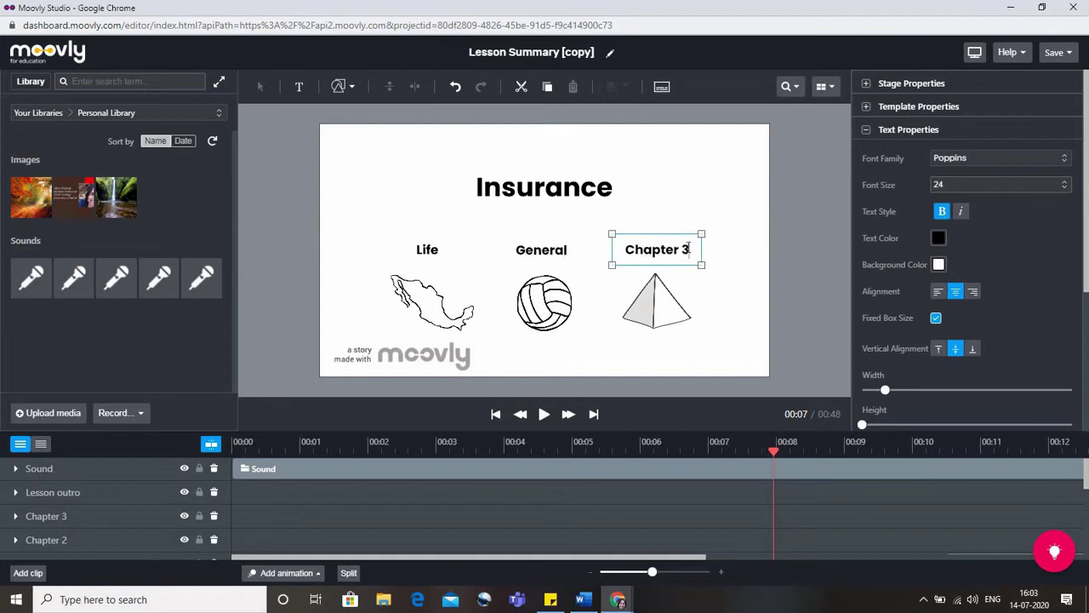
key(BackSpace)
key(BackSpace)
key(BackSpace)
key(BackSpace)
key(BackSpace)
key(BackSpace)
key(BackSpace)
key(BackSpace)
key(BackSpace)
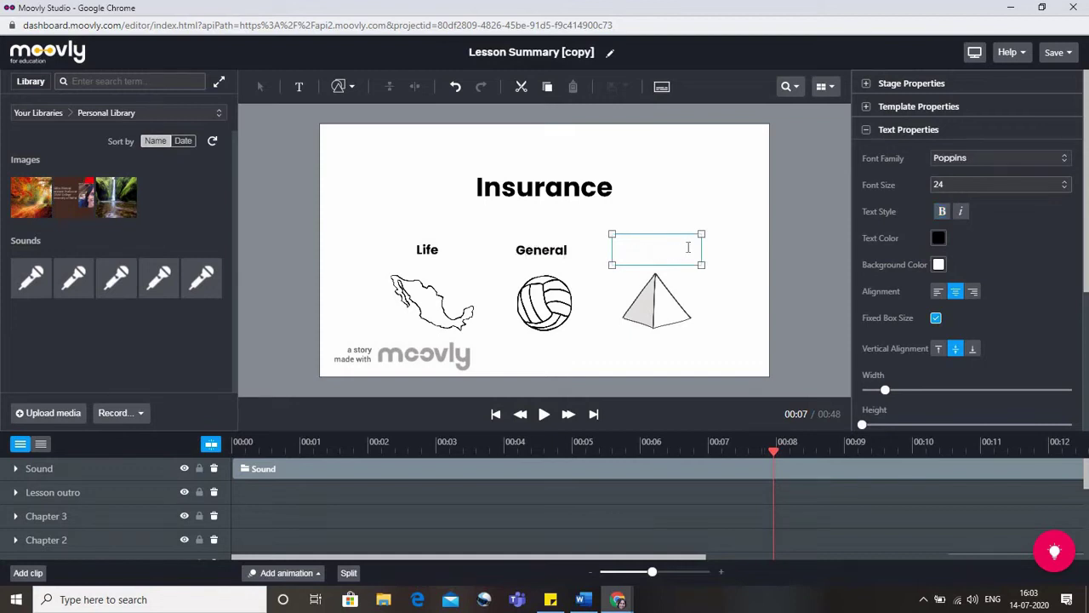
text(Reinsurance)
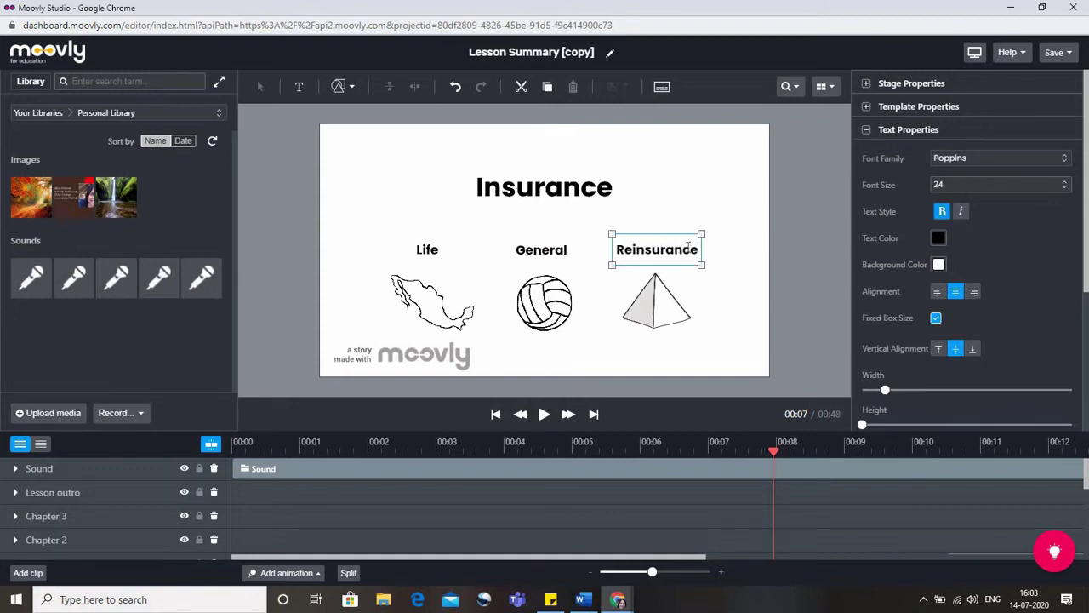
click(429, 318)
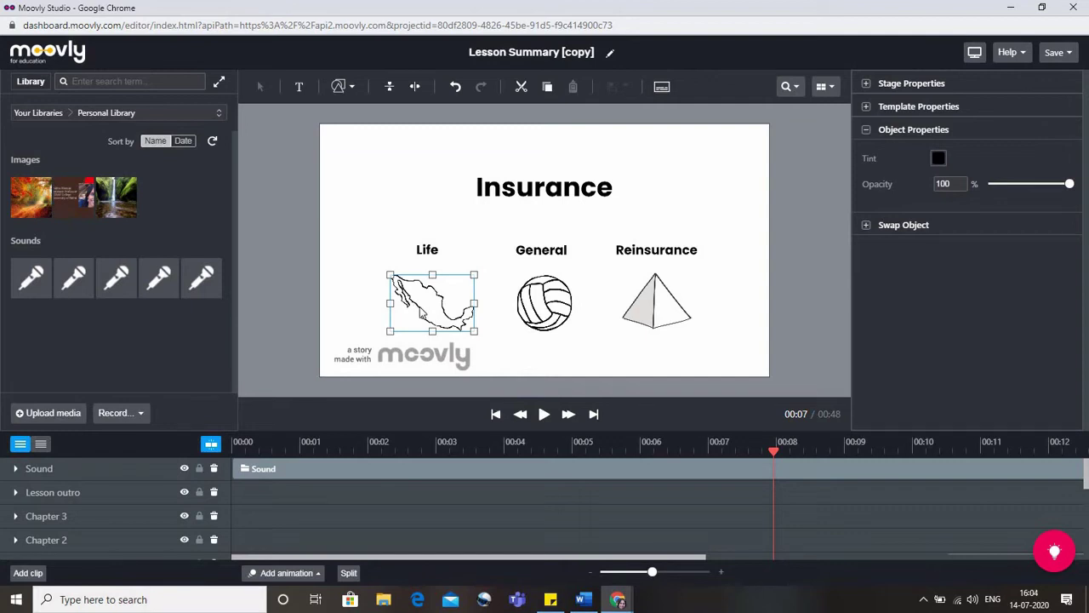
- Delete the map, volleyball and pyramid drawings from under the three chapter labels
key(Delete)
click(544, 302)
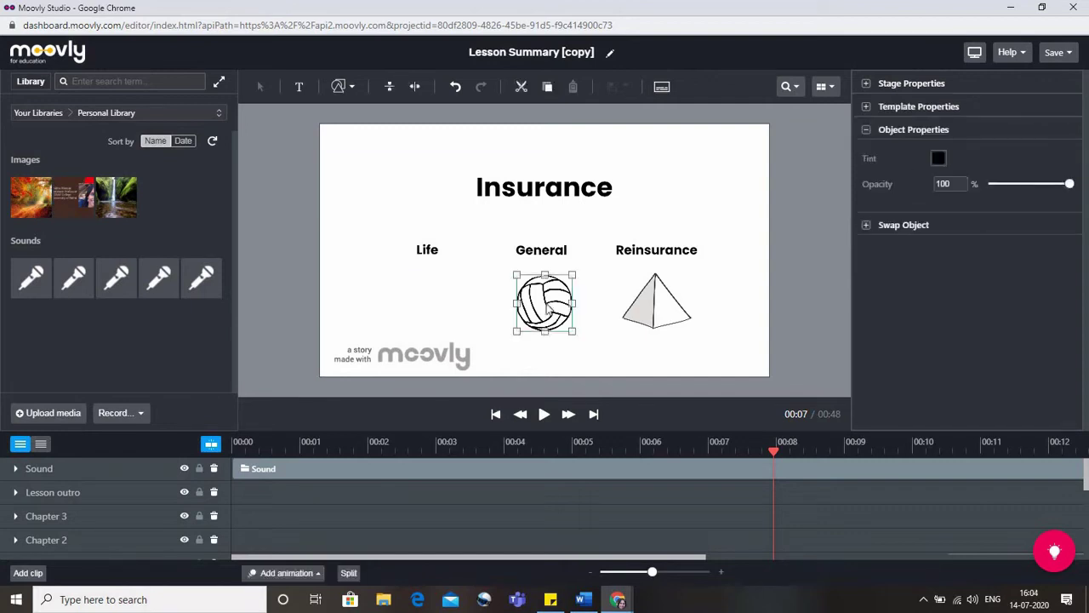
key(Delete)
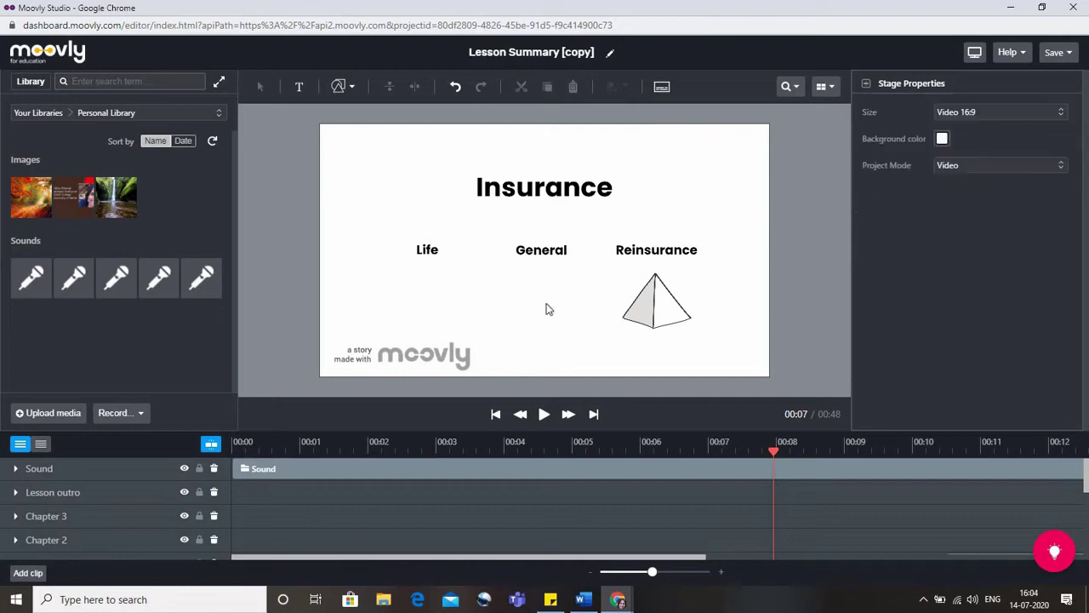
click(644, 310)
key(Delete)
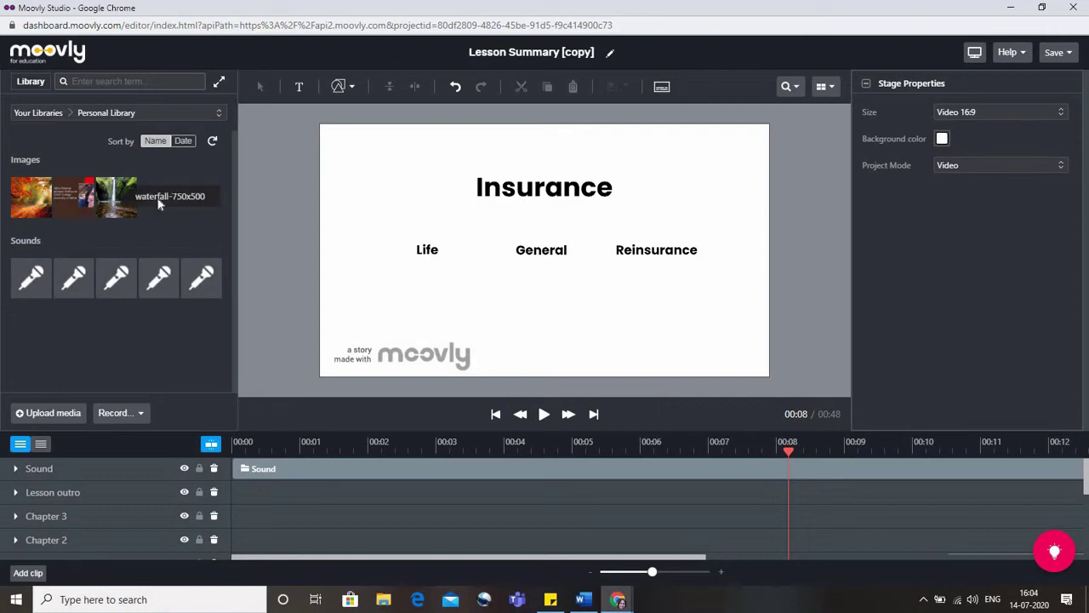
- Add a shrunken waterfall photo under Life and an autumn road photo under General
drag(158, 202, 419, 304)
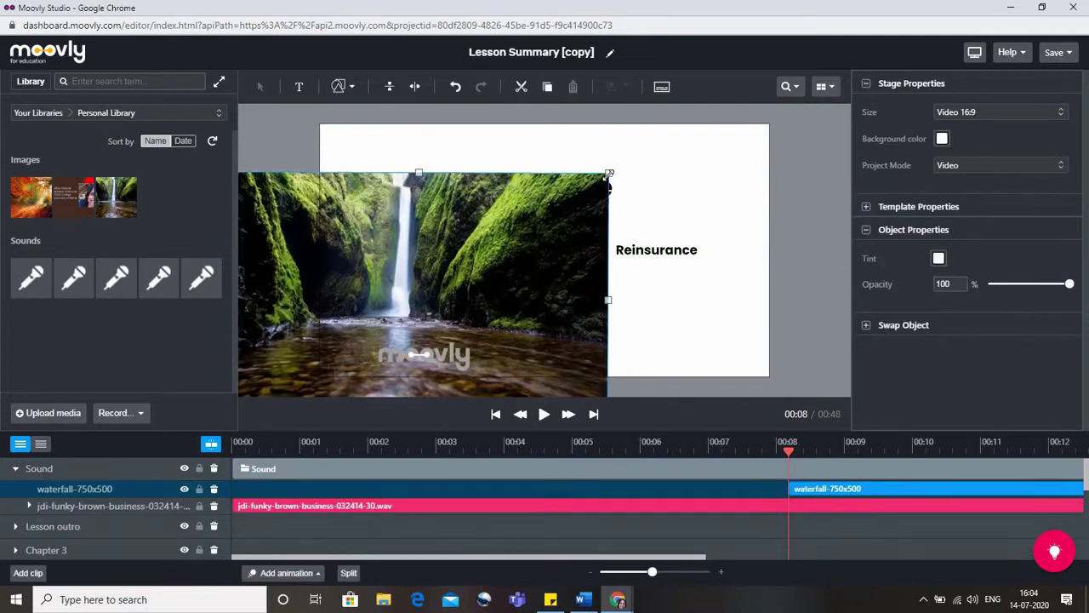
drag(609, 175, 481, 319)
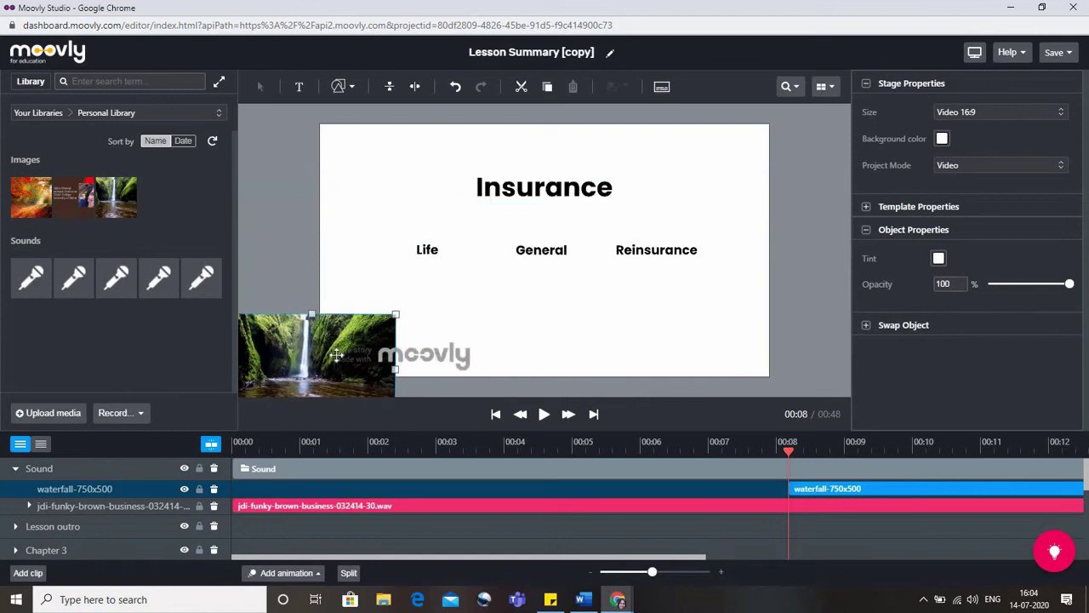
drag(337, 356, 436, 306)
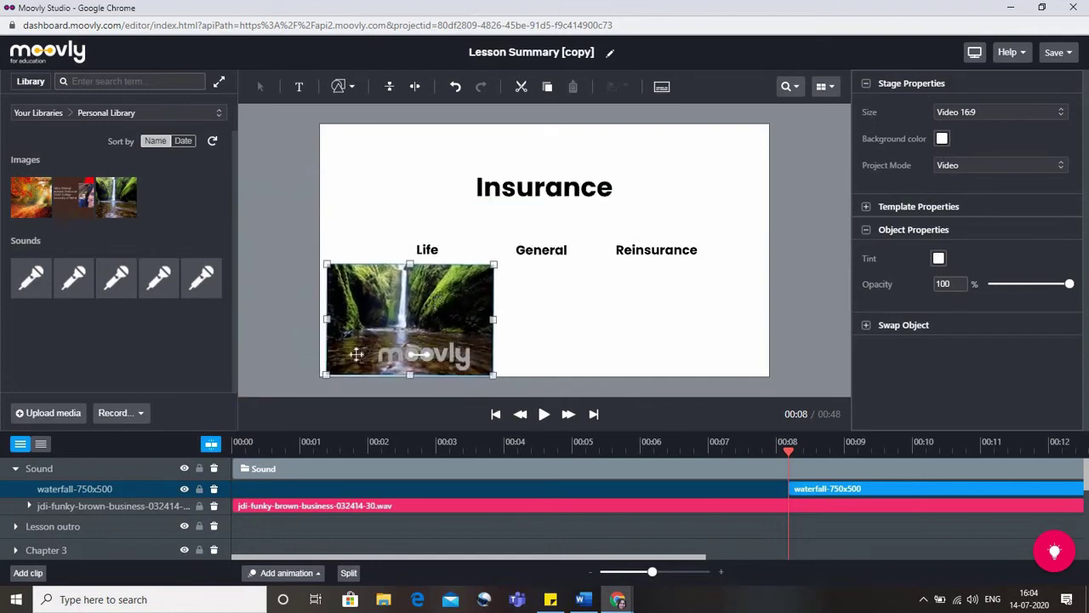
drag(327, 374, 411, 302)
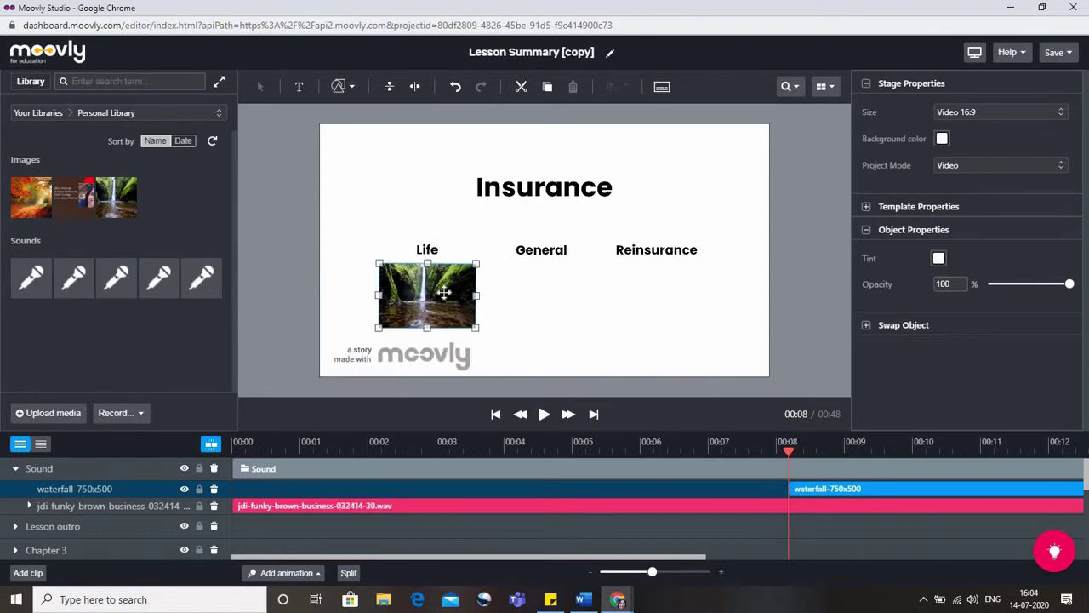
click(579, 320)
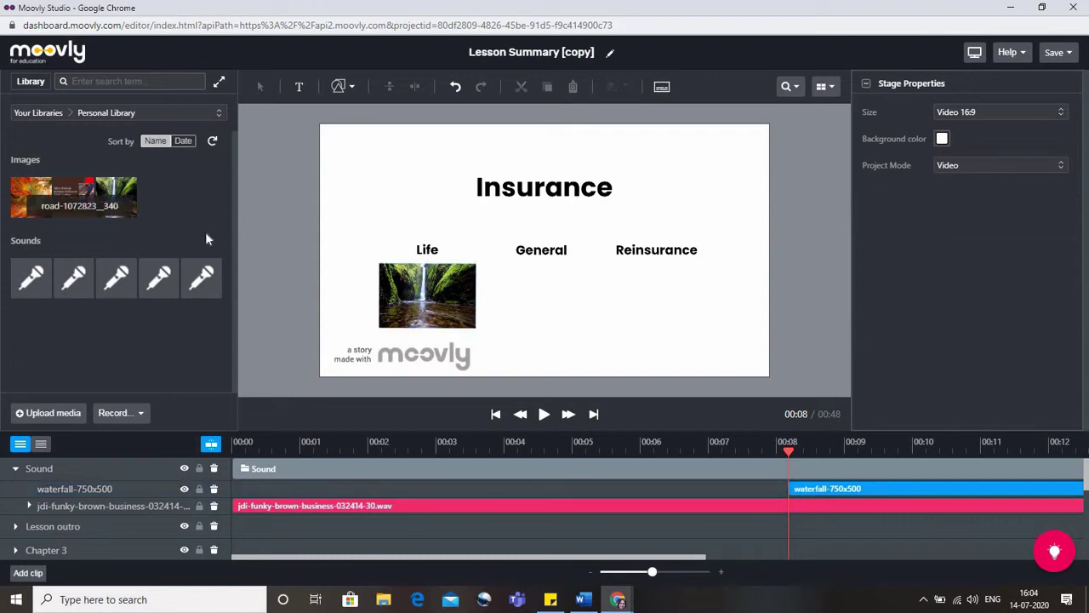
drag(31, 197, 538, 314)
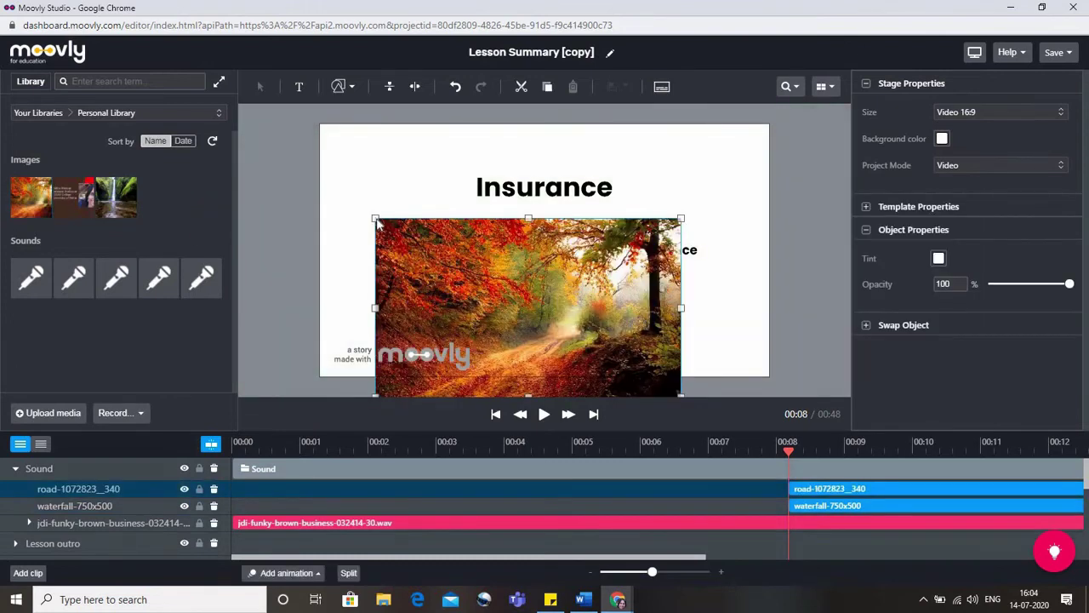
drag(378, 222, 551, 322)
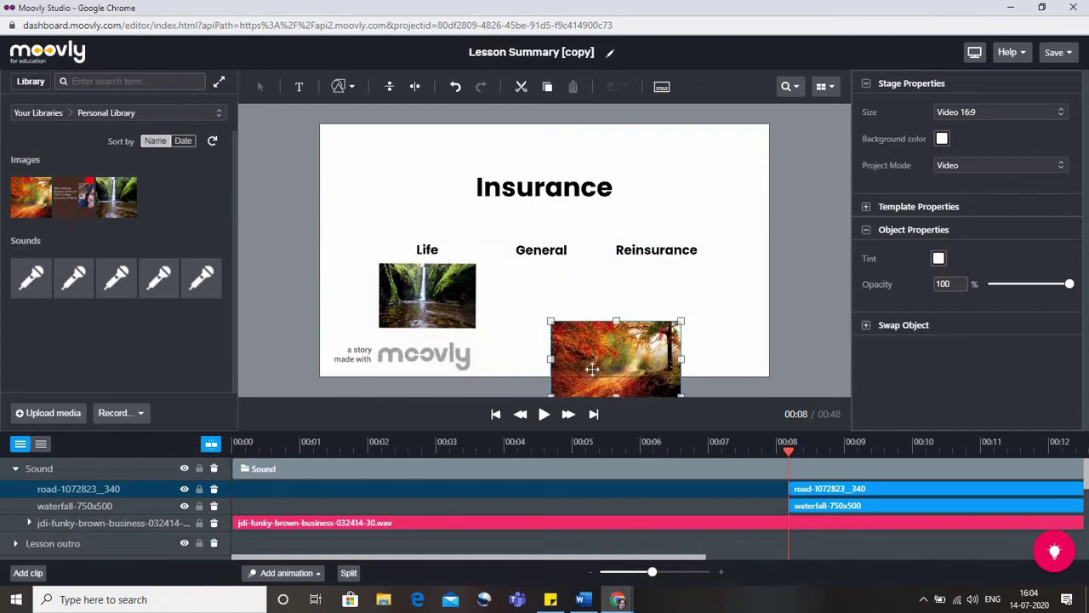
drag(618, 365, 568, 313)
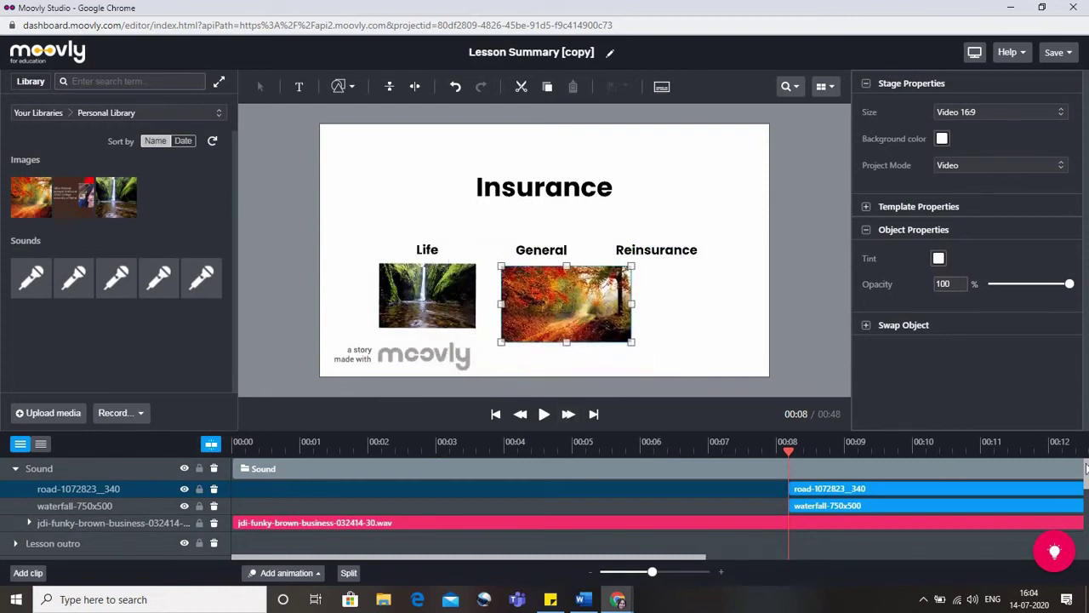
- Scroll the timeline to the image clips and preview the Insurance slide from 00:08 to about 00:12
scroll(1086, 481, down, 2)
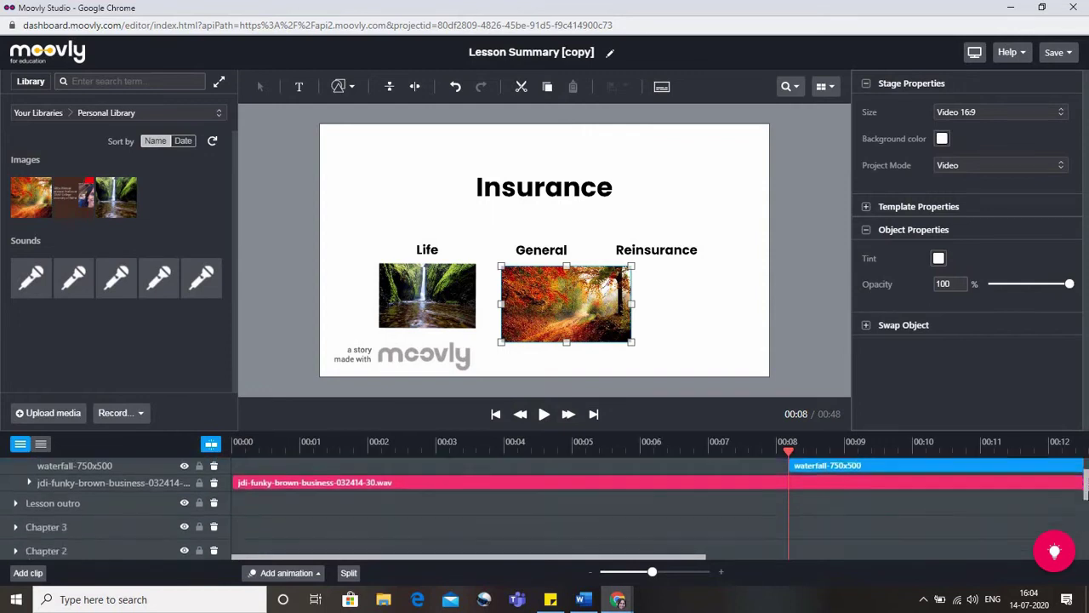
scroll(1086, 481, up, 1)
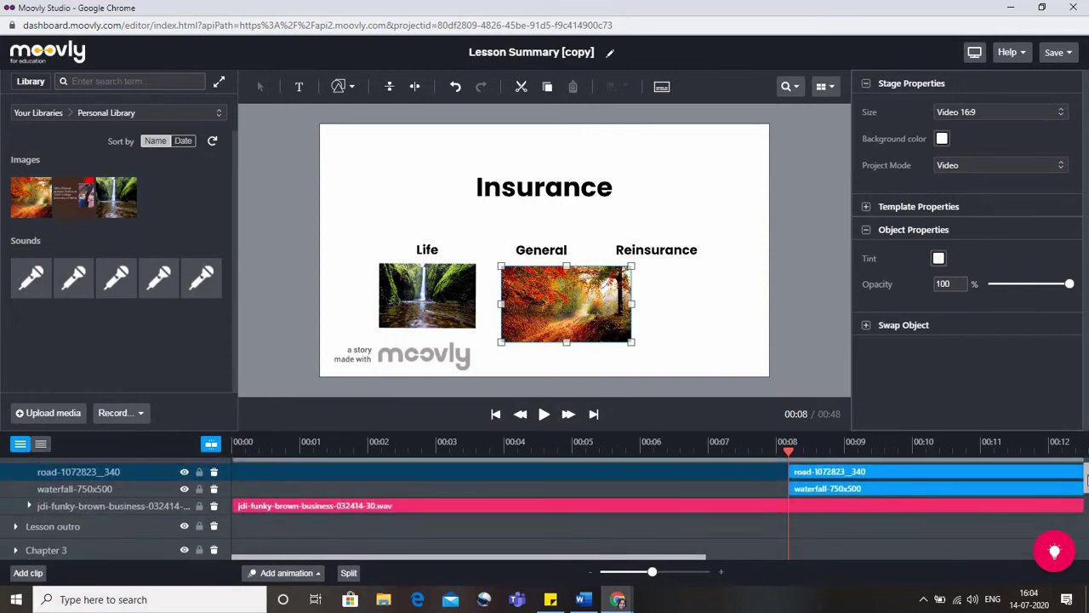
scroll(1086, 481, down, 3)
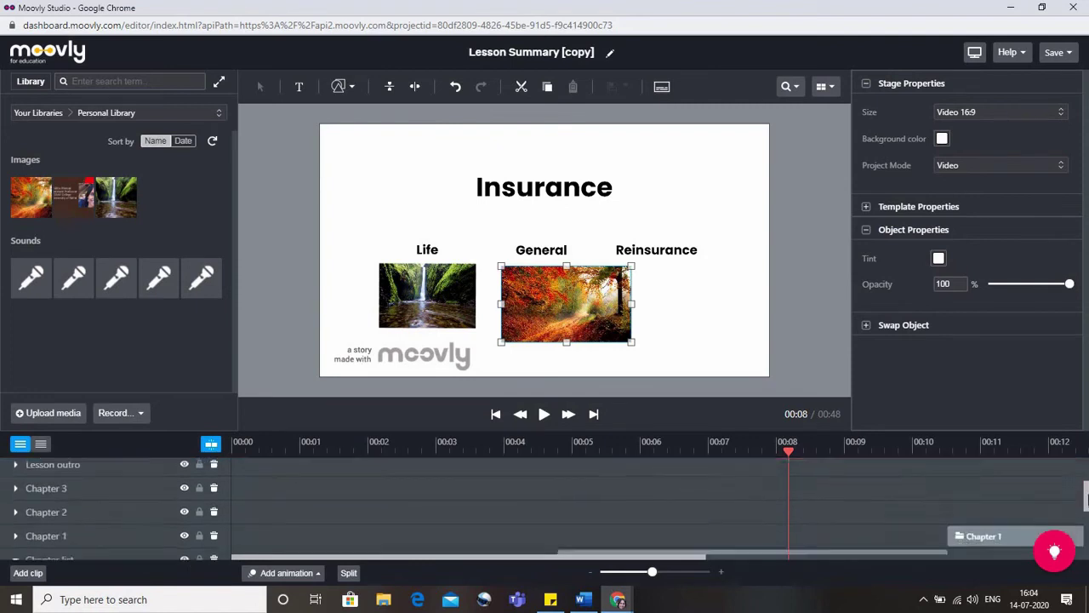
drag(1085, 498, 1085, 460)
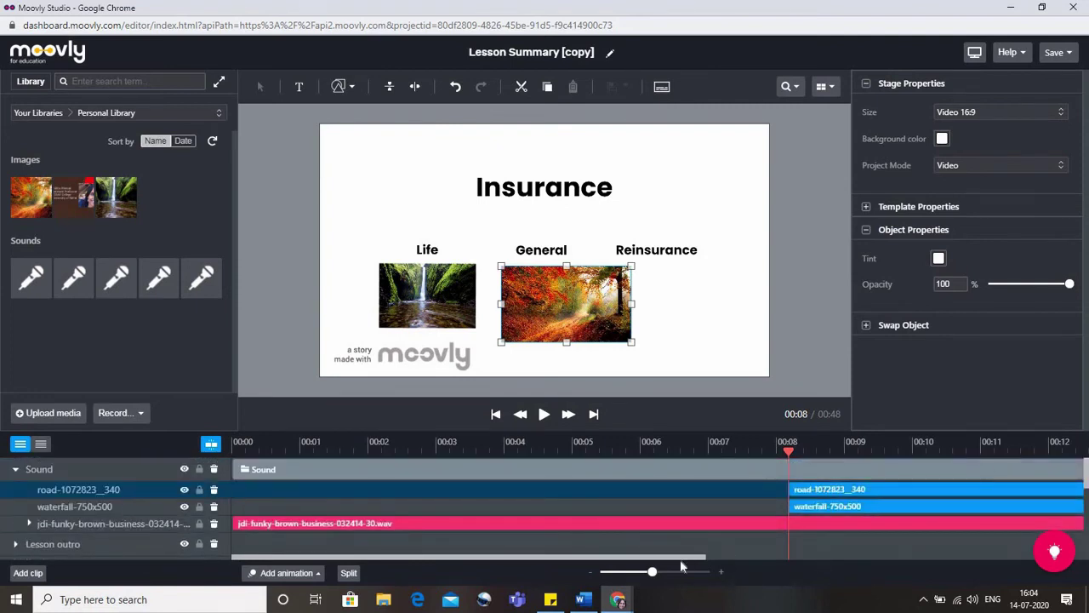
scroll(702, 558, right, 5)
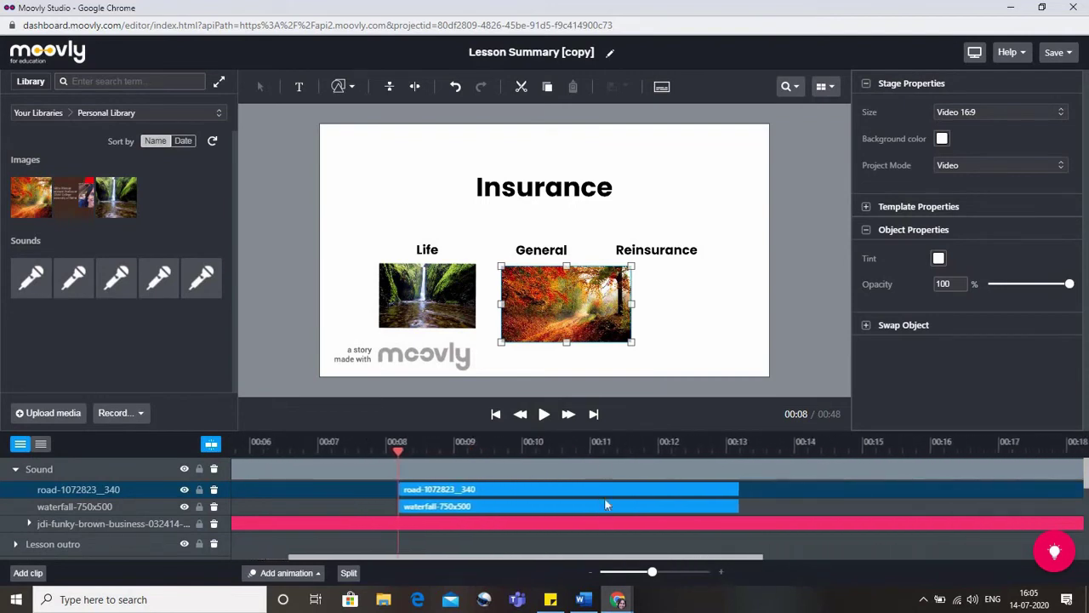
click(544, 415)
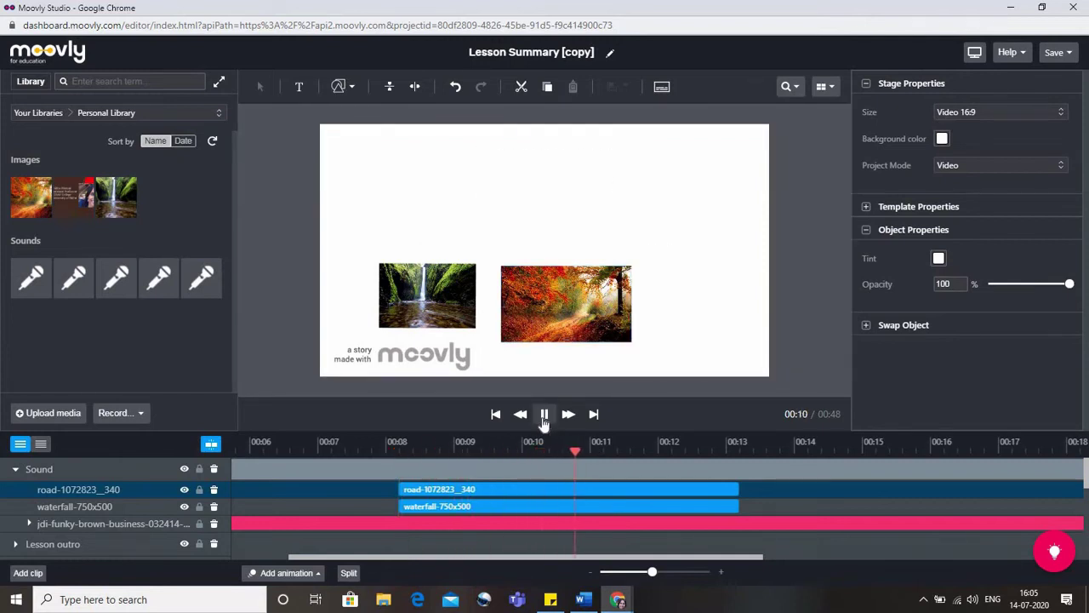
click(543, 415)
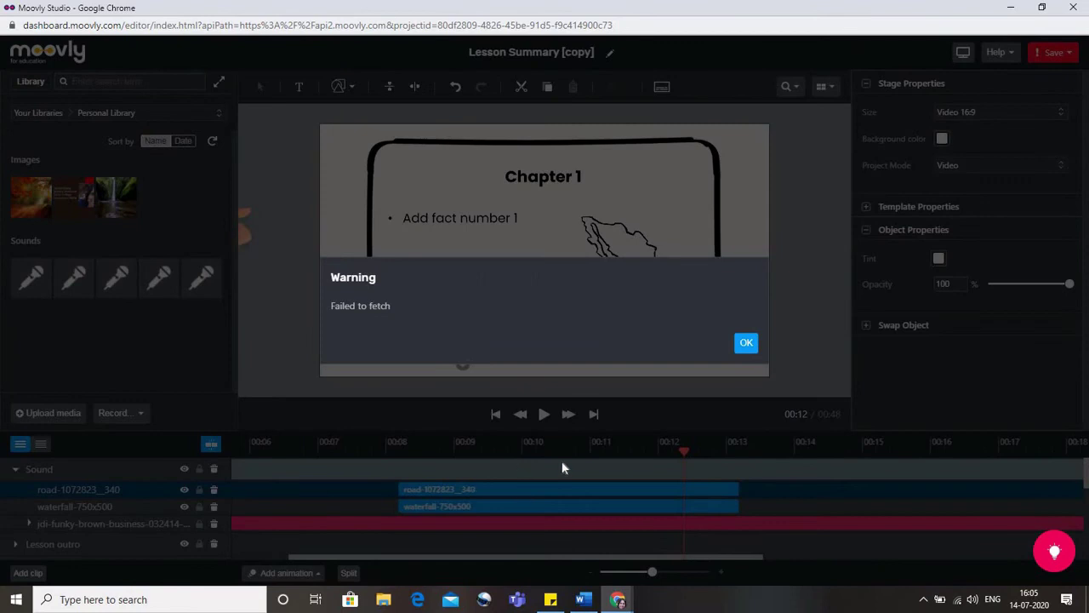
- Dismiss the warning, end the road and waterfall clips before 00:12, and replay from 00:11 to check
click(752, 350)
drag(712, 487, 634, 483)
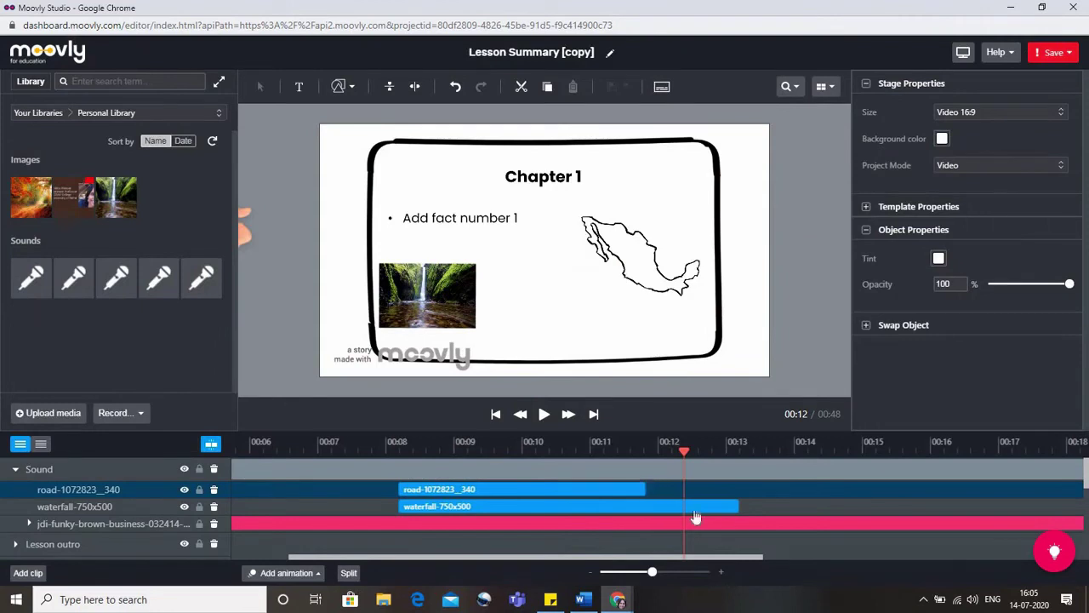
drag(727, 505, 656, 513)
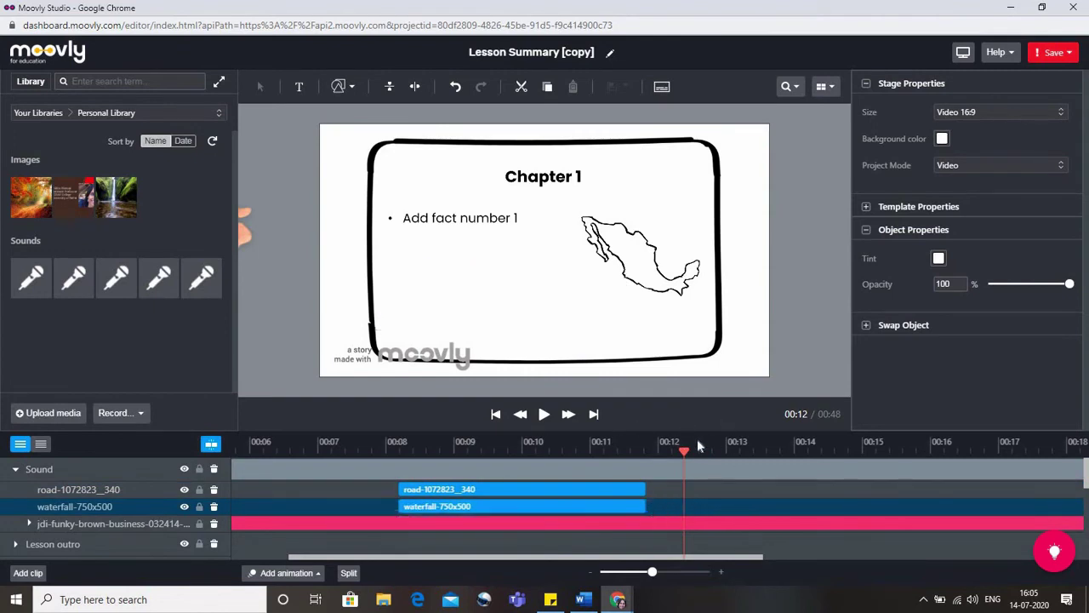
drag(687, 454, 619, 454)
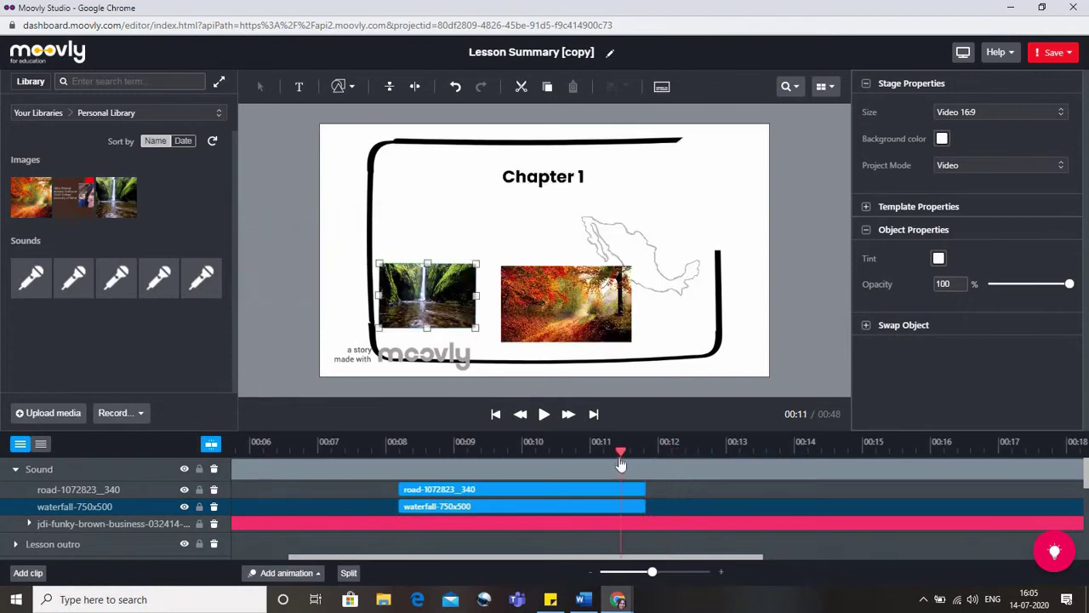
click(543, 414)
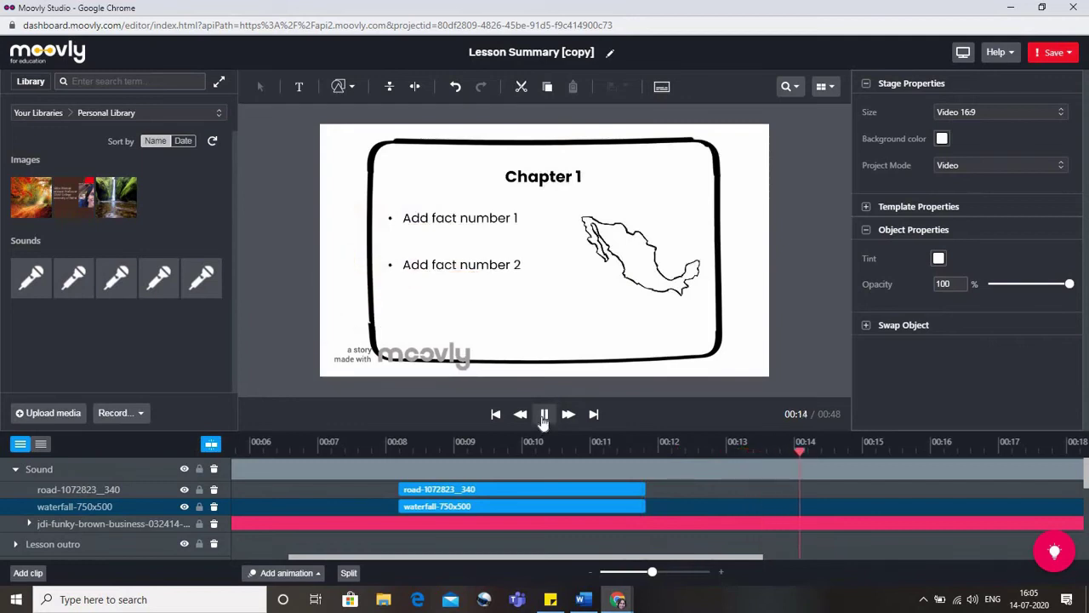
click(543, 417)
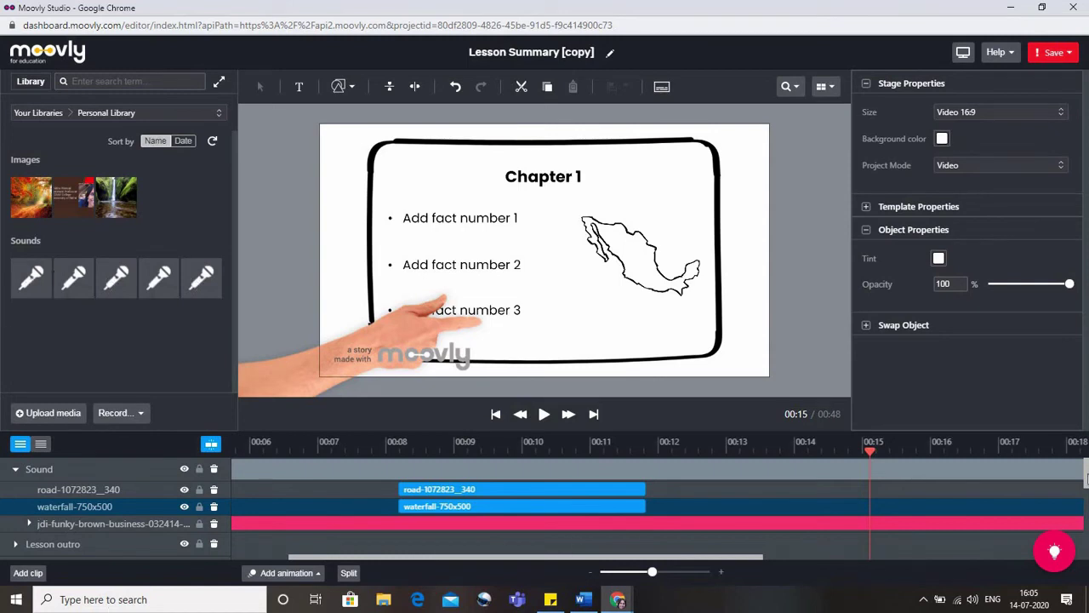
- Scroll through the timeline tracks to review the edited Lesson Summary [copy] project
drag(1085, 477, 1086, 511)
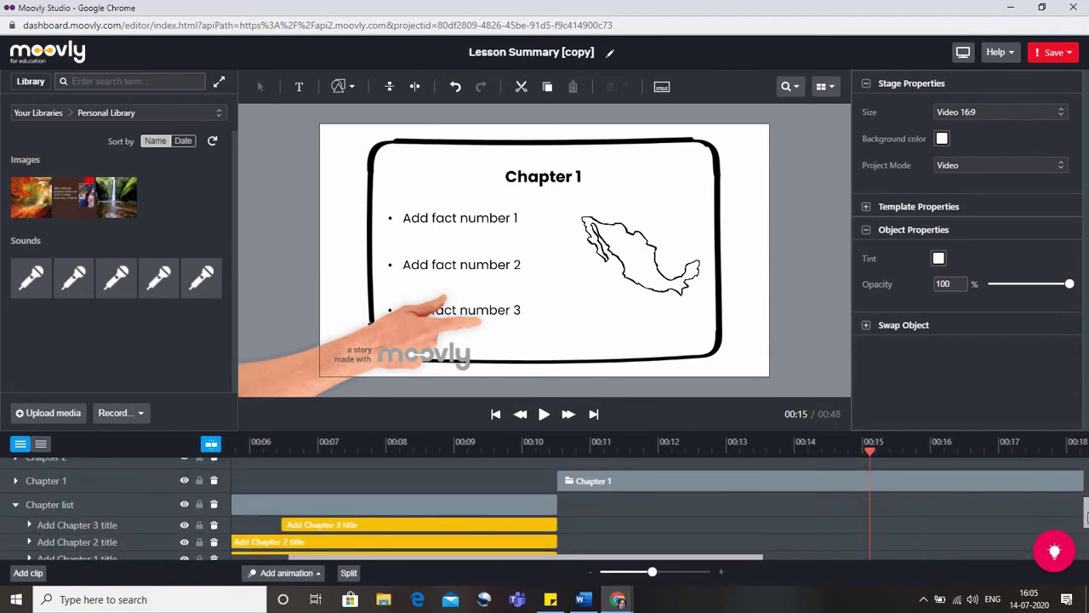
drag(1085, 516, 1086, 468)
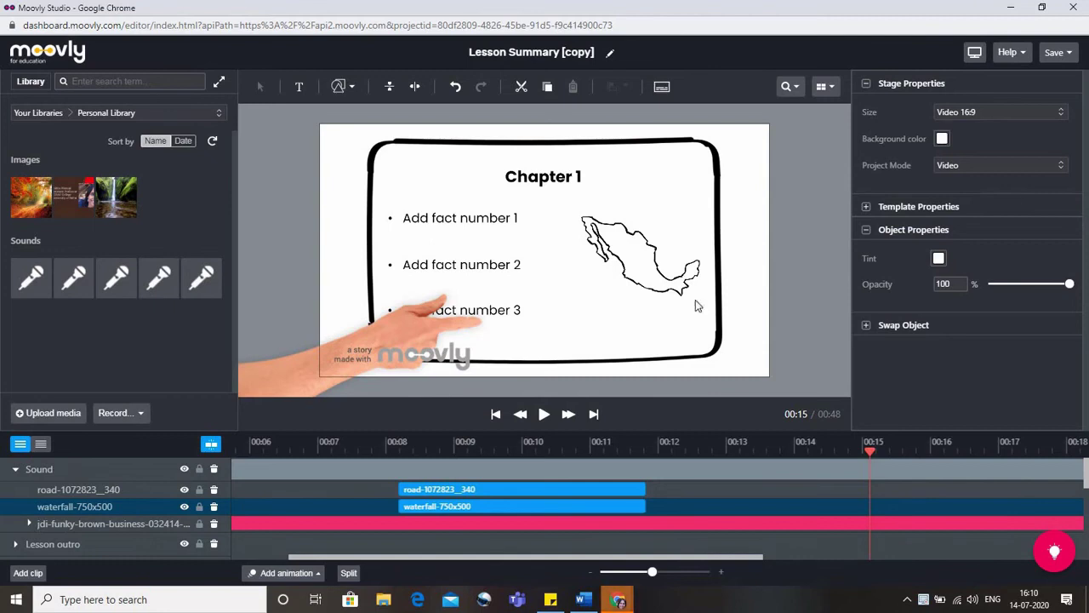
- Save the edited project and bring the Moovly template page to the front in Chrome
click(1055, 53)
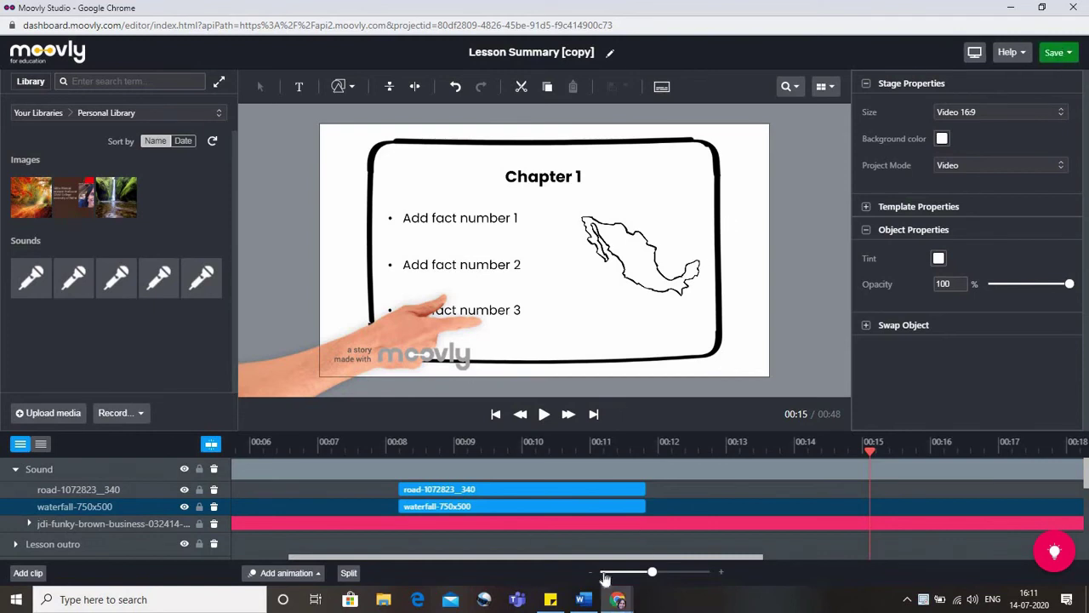
click(619, 600)
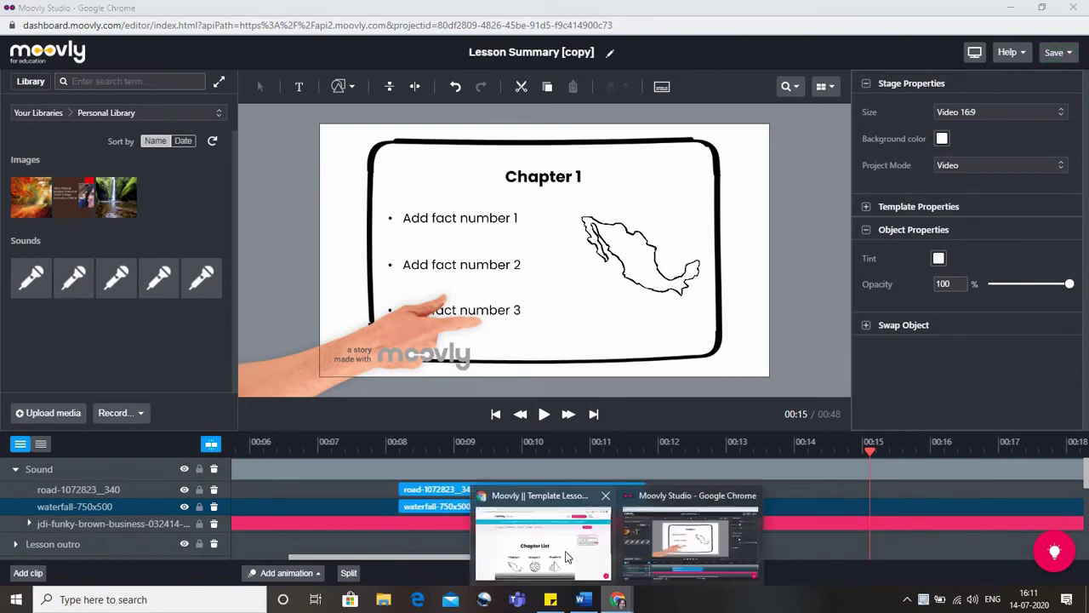
click(543, 537)
right_click(895, 369)
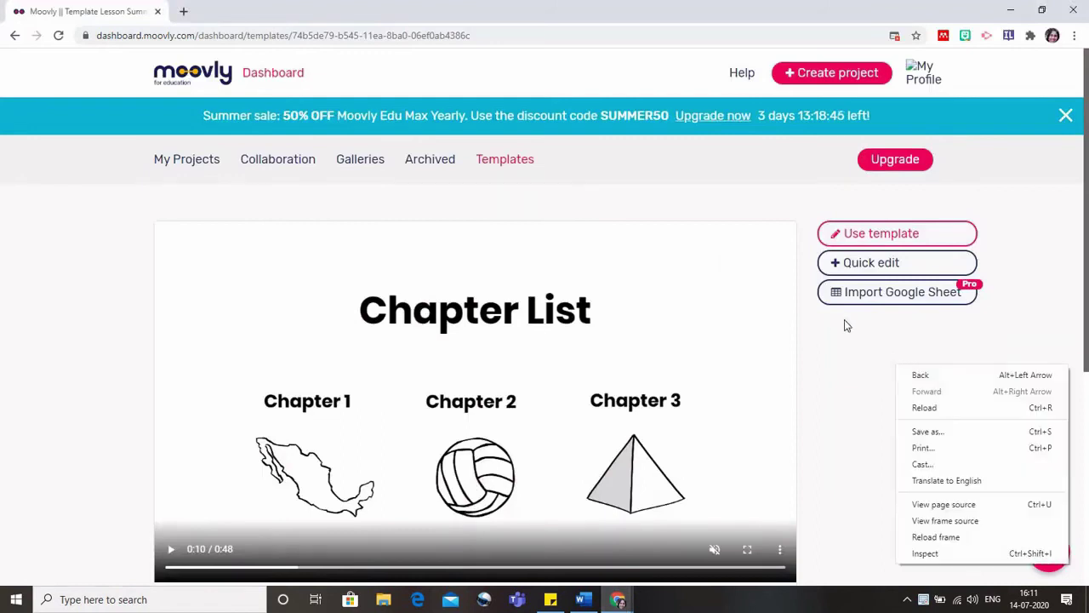
- Go to My Projects and scroll to the two Lesson Summary [copy] project cards
click(284, 75)
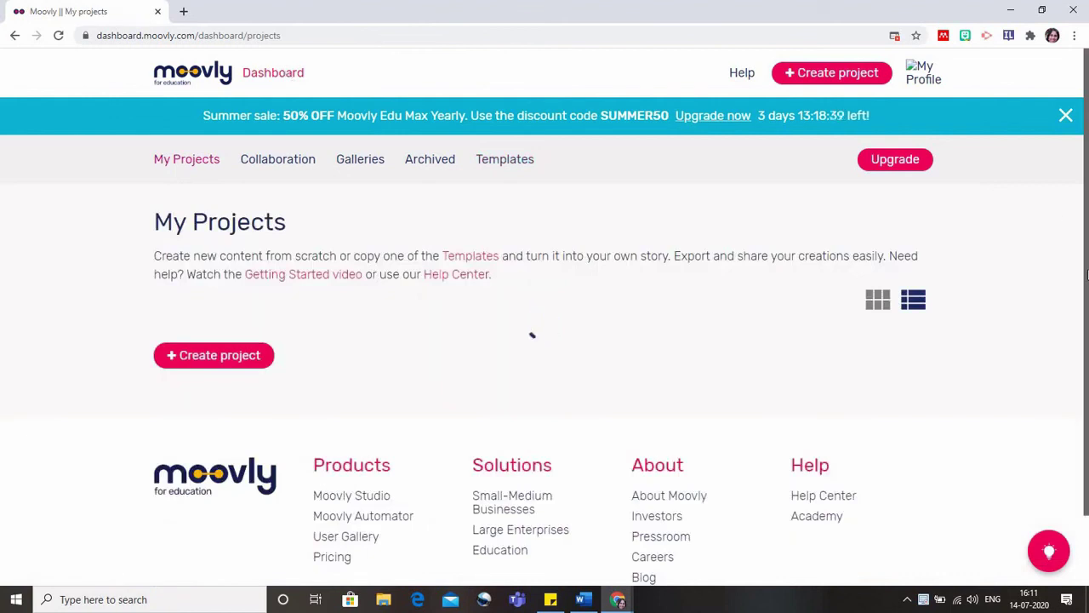
drag(1087, 273, 1087, 221)
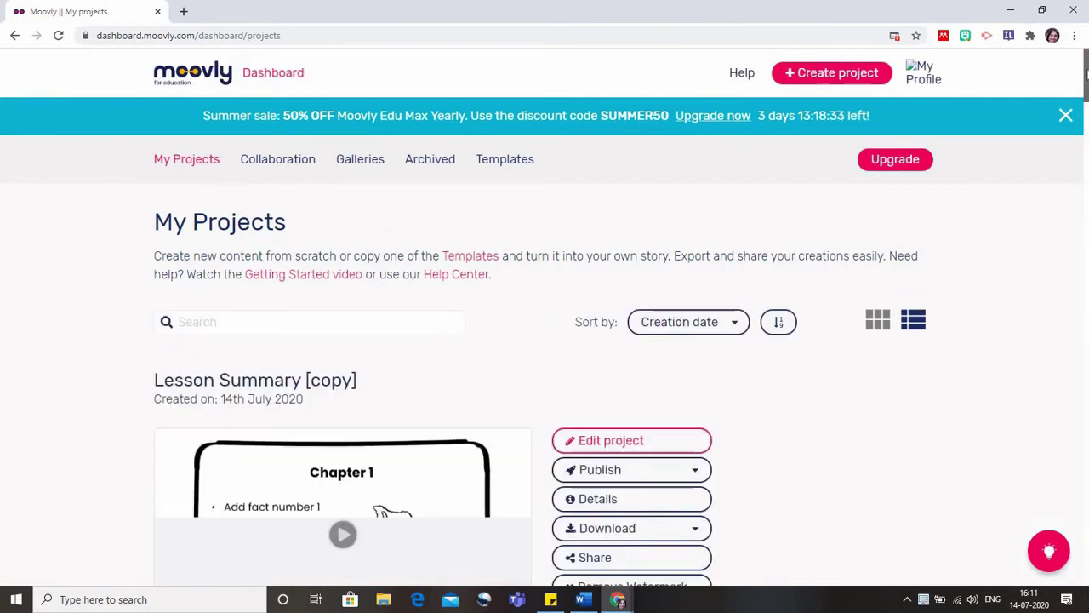
scroll(1086, 136, down, 1)
scroll(1086, 101, down, 2)
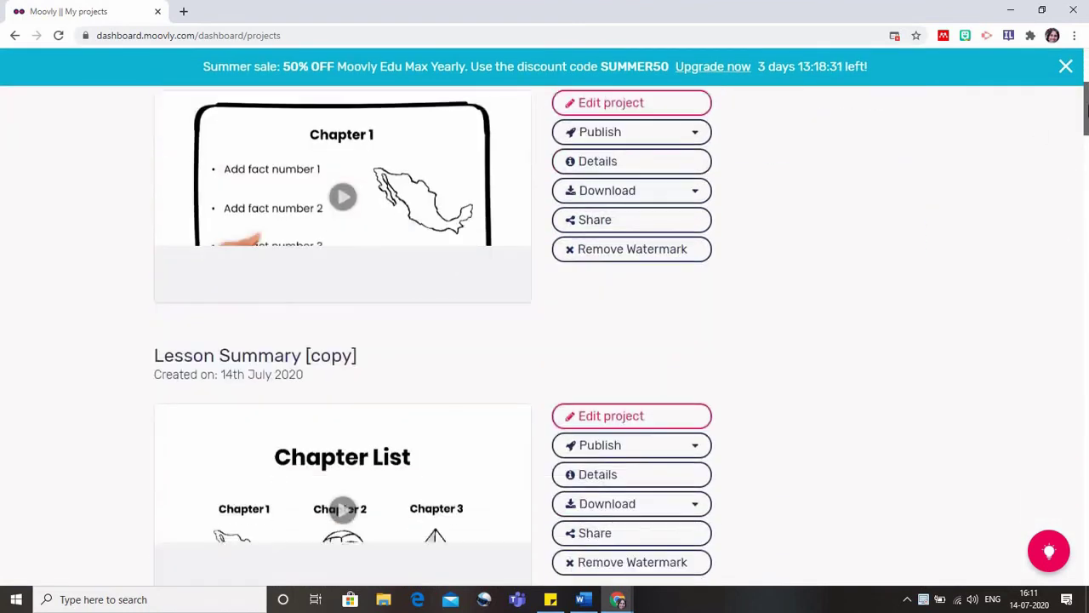
scroll(1087, 85, up, 3)
scroll(1087, 85, up, 1)
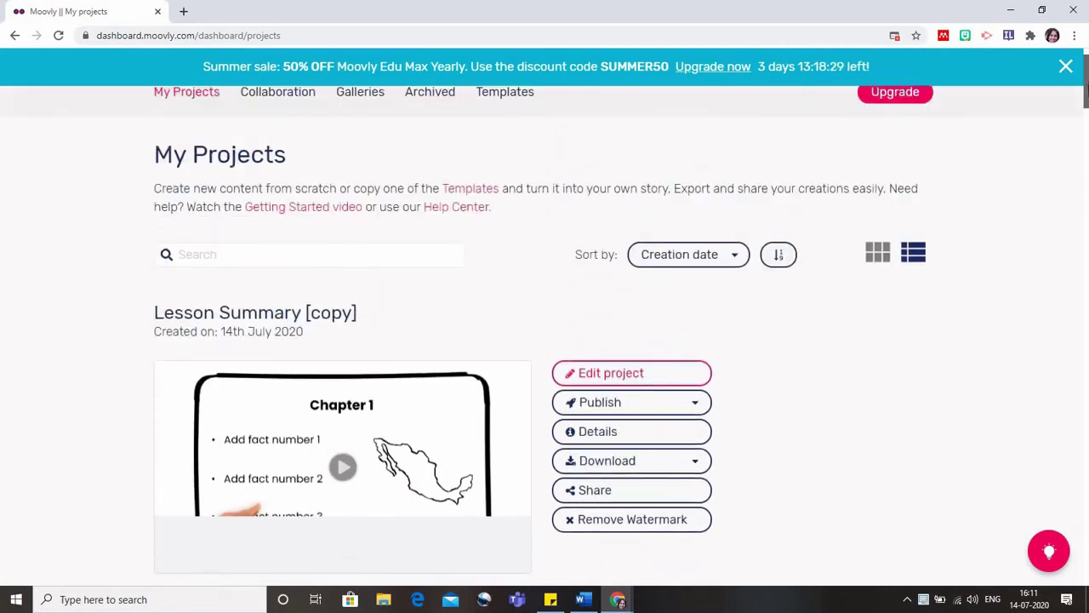
scroll(1086, 85, down, 1)
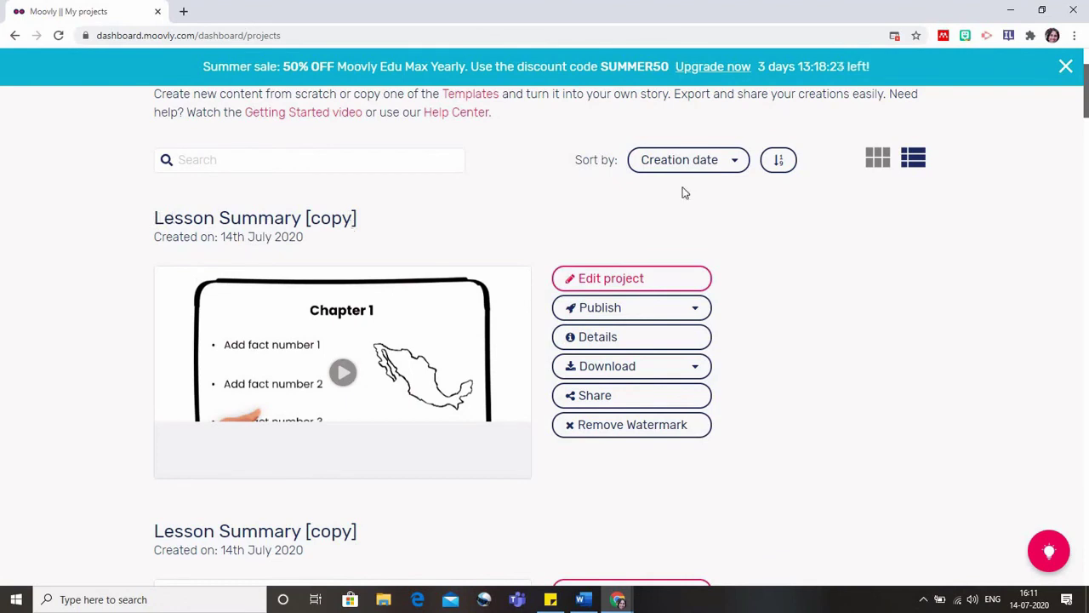
- Check the project's Publish options, then reopen Download to show the .mp4 video export
click(696, 367)
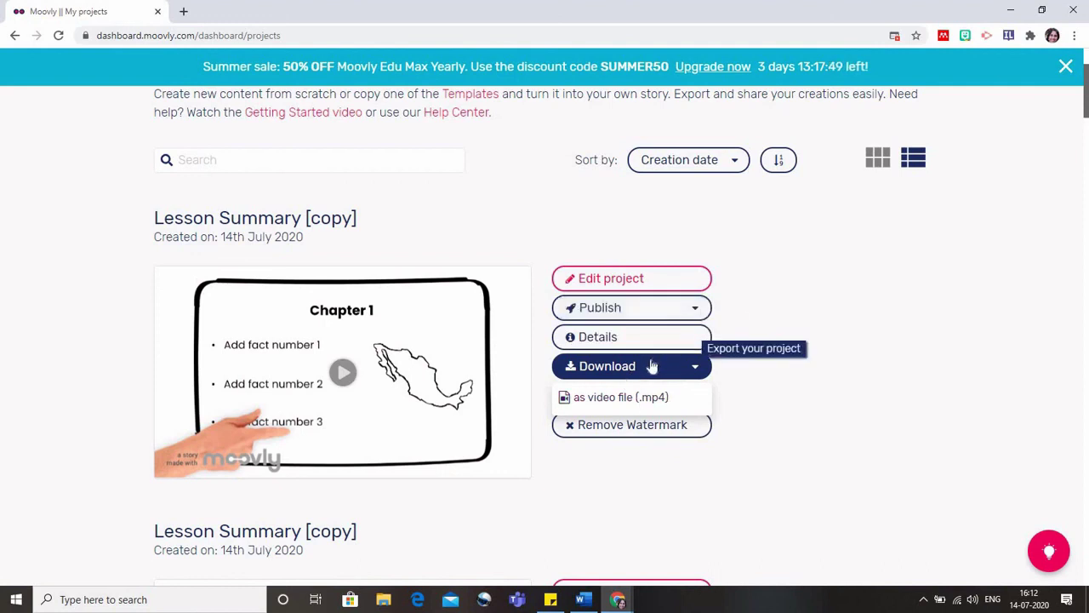
click(696, 311)
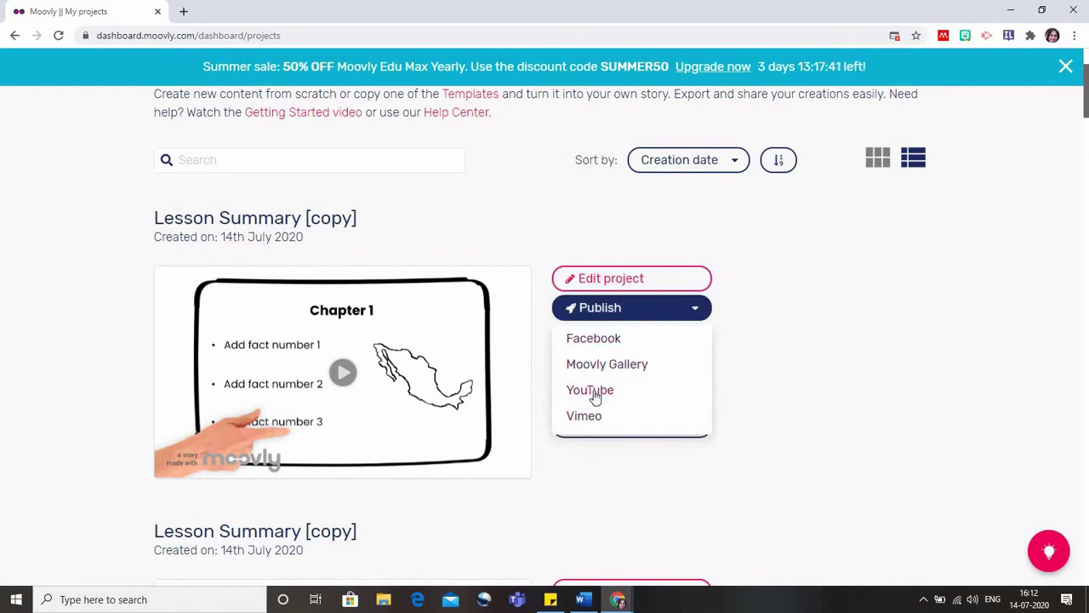
click(808, 326)
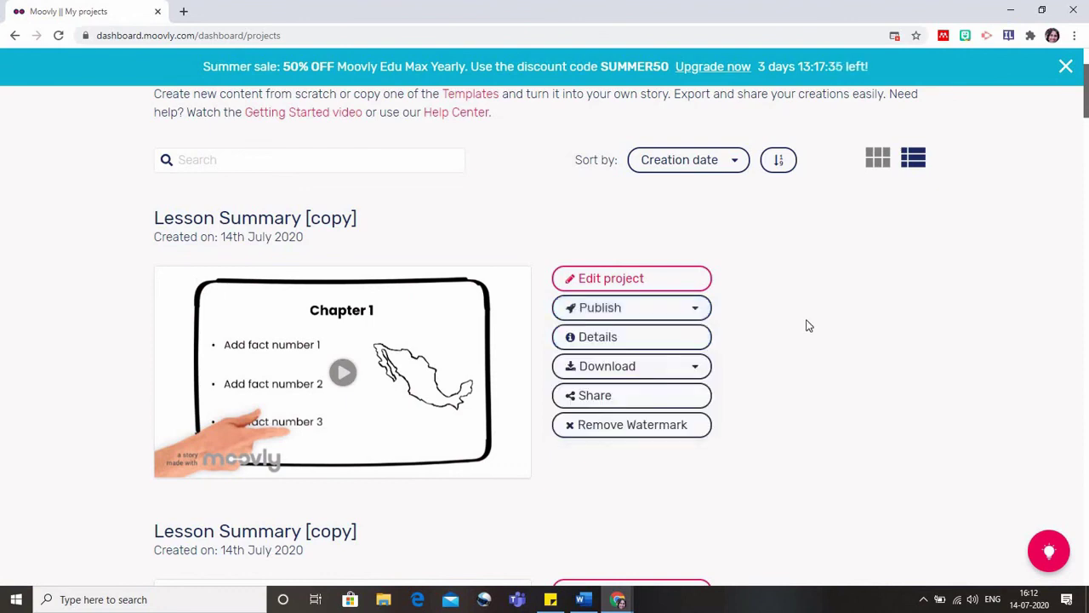
click(700, 368)
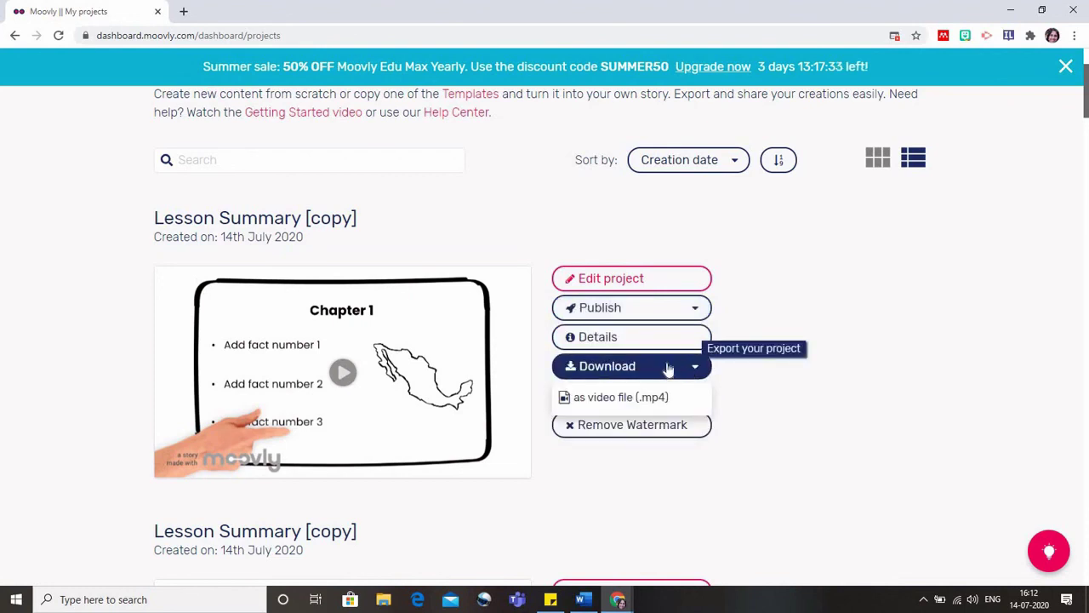
- Render the Lesson Summary [copy] project as an .mp4 video at SD 480p quality
click(622, 396)
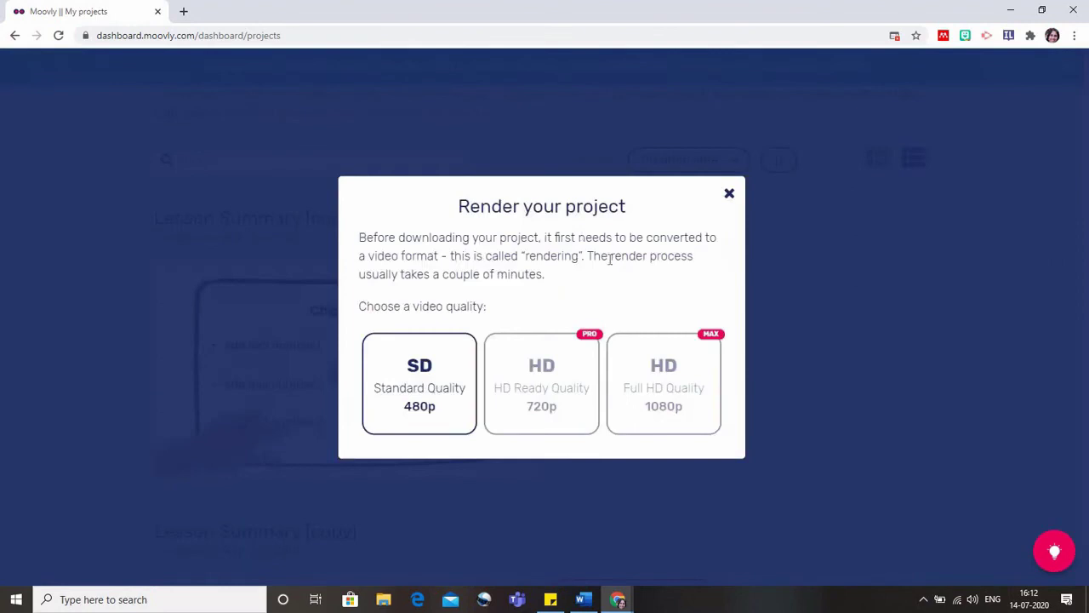
click(421, 376)
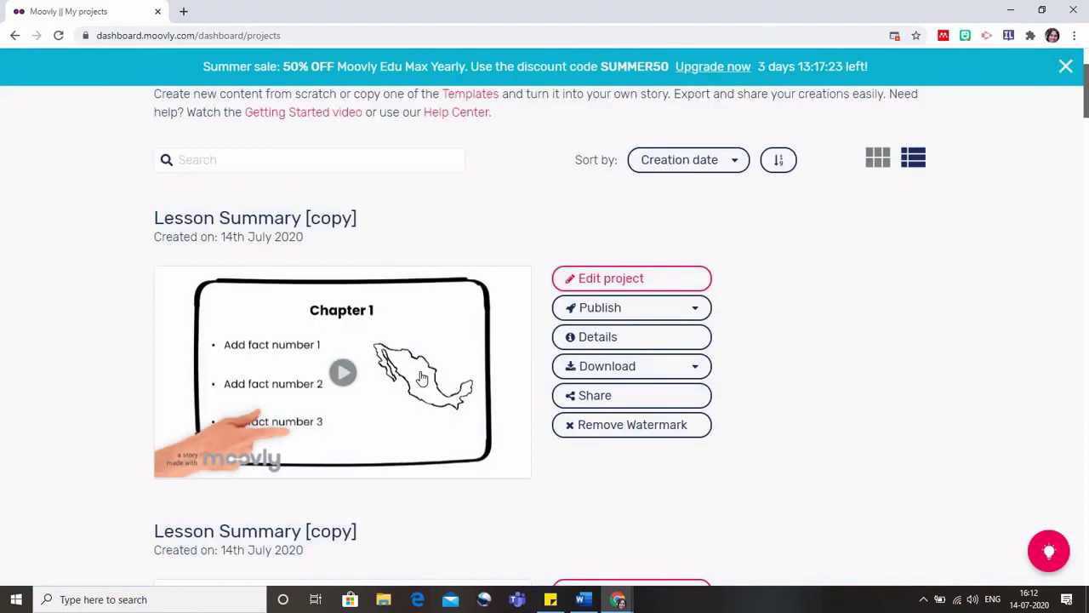